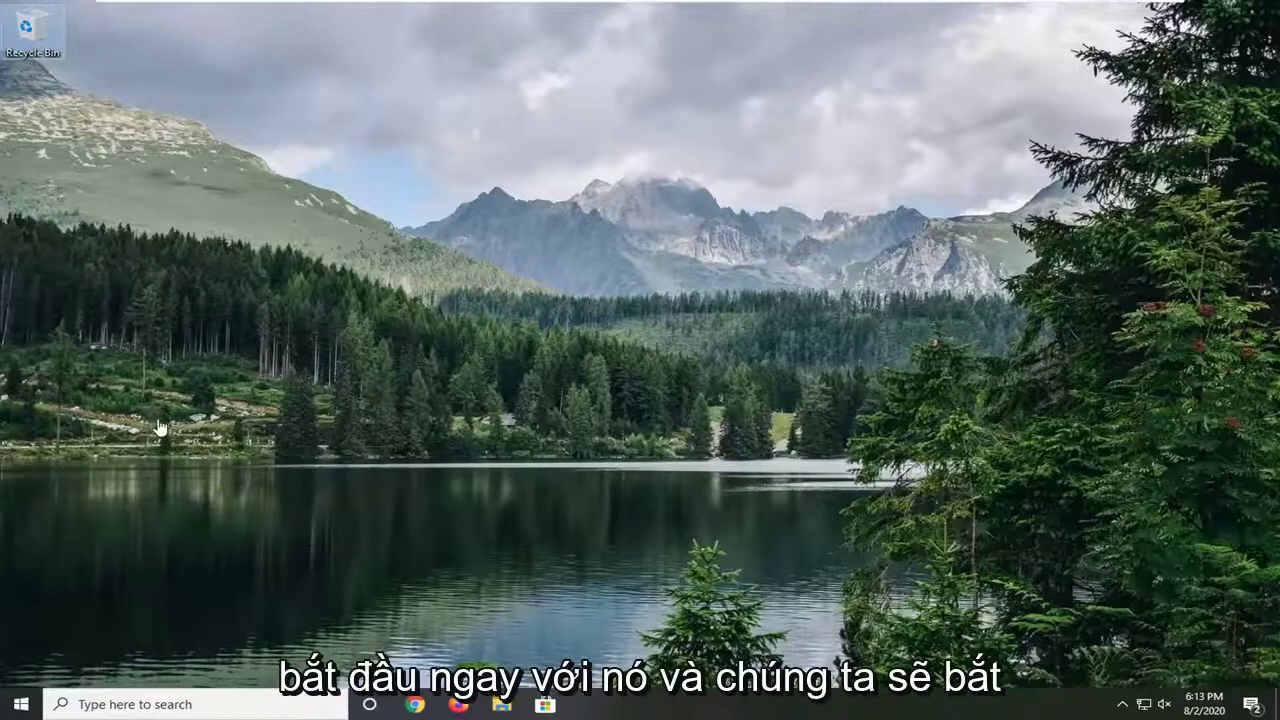
Search Start for 'control panel', open it, and view its items as Large icons
{"action": "left_click", "coordinate": [8, 710]}
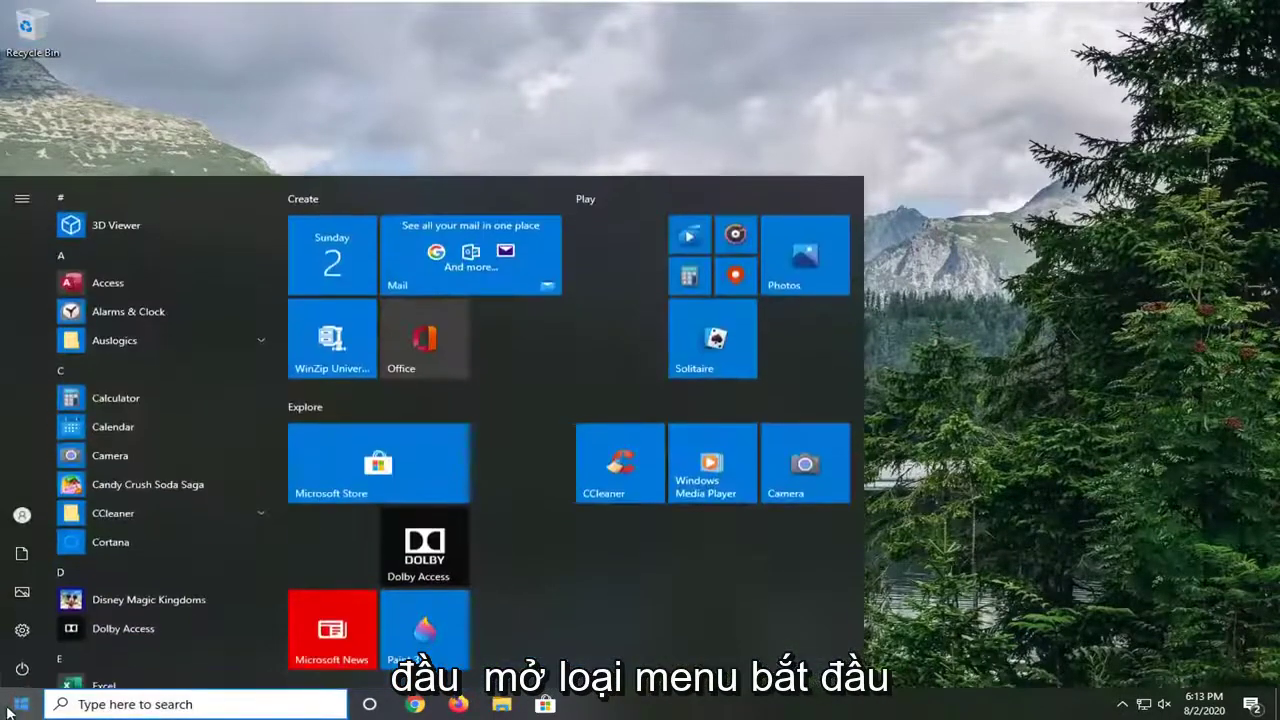
{"action": "type", "text": "control p"}
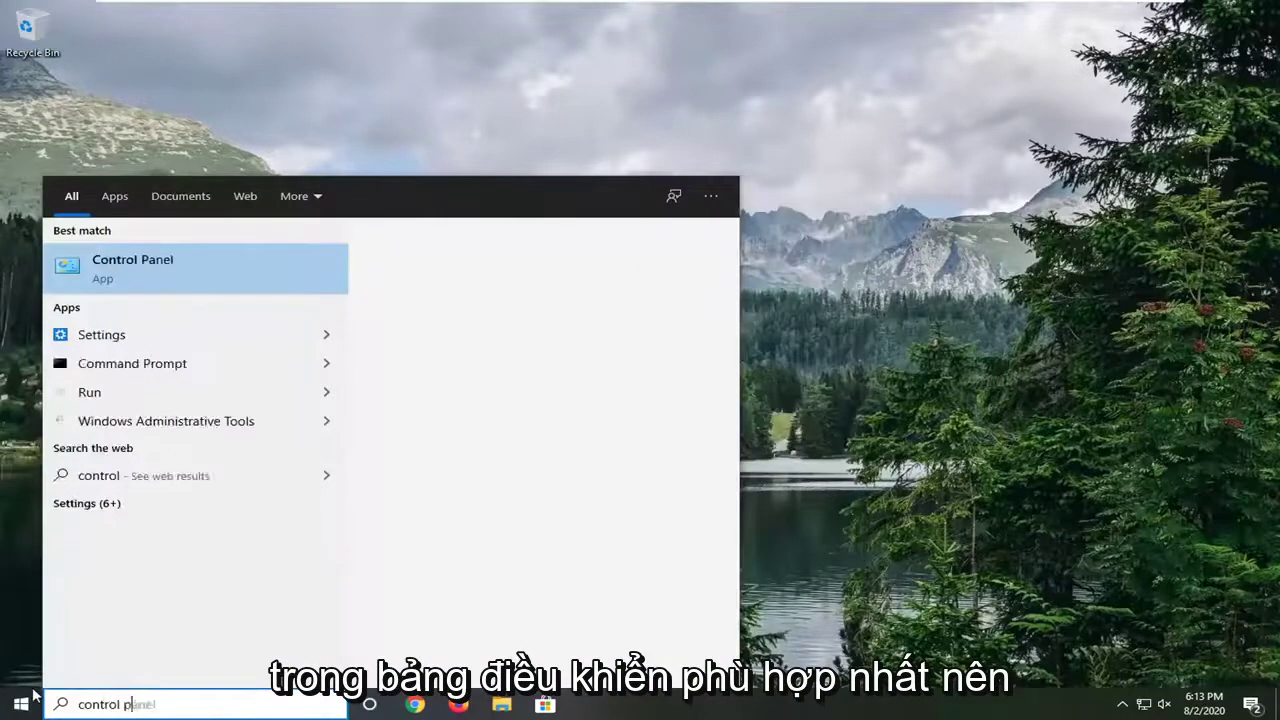
{"action": "type", "text": "anel"}
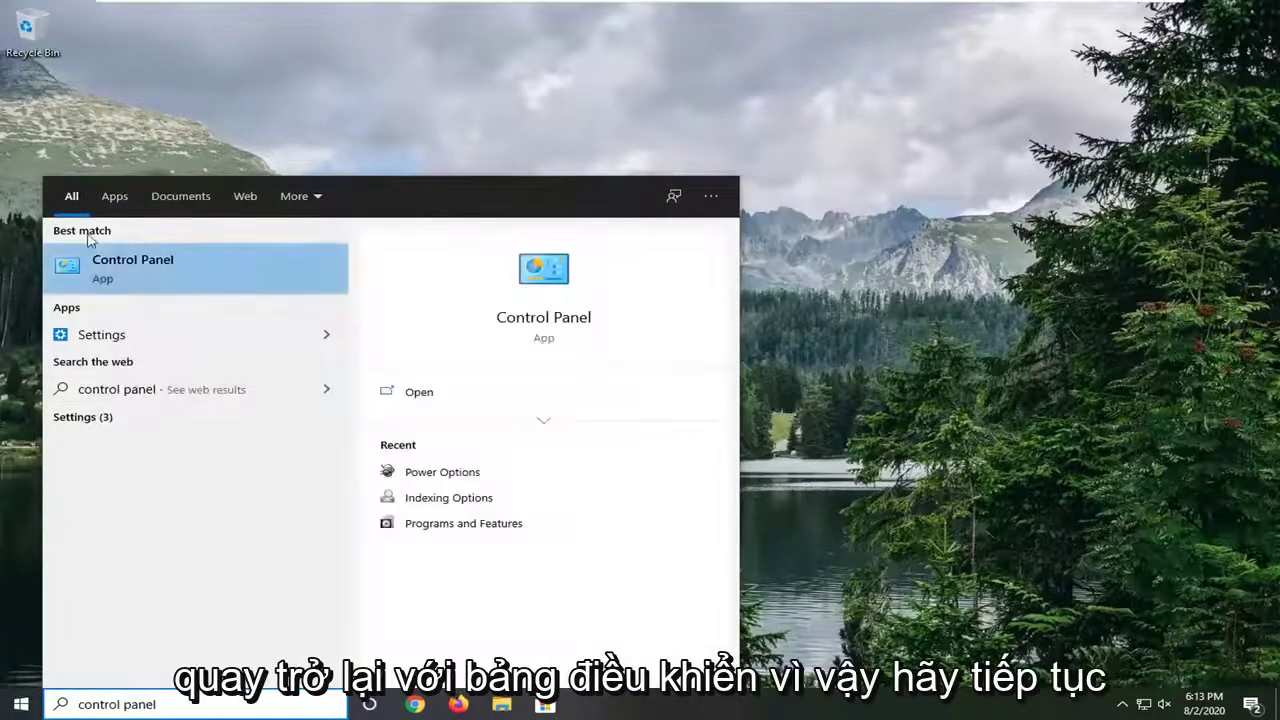
{"action": "left_click", "coordinate": [110, 270]}
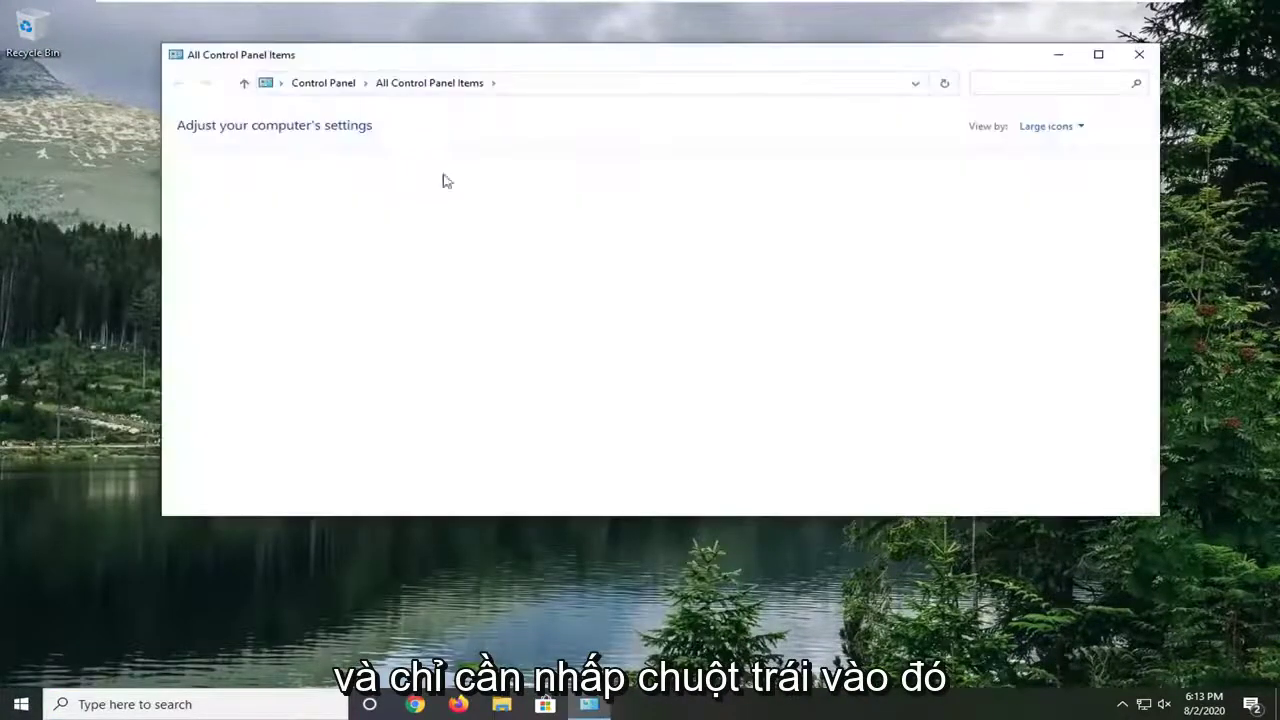
{"action": "left_click", "coordinate": [1058, 130]}
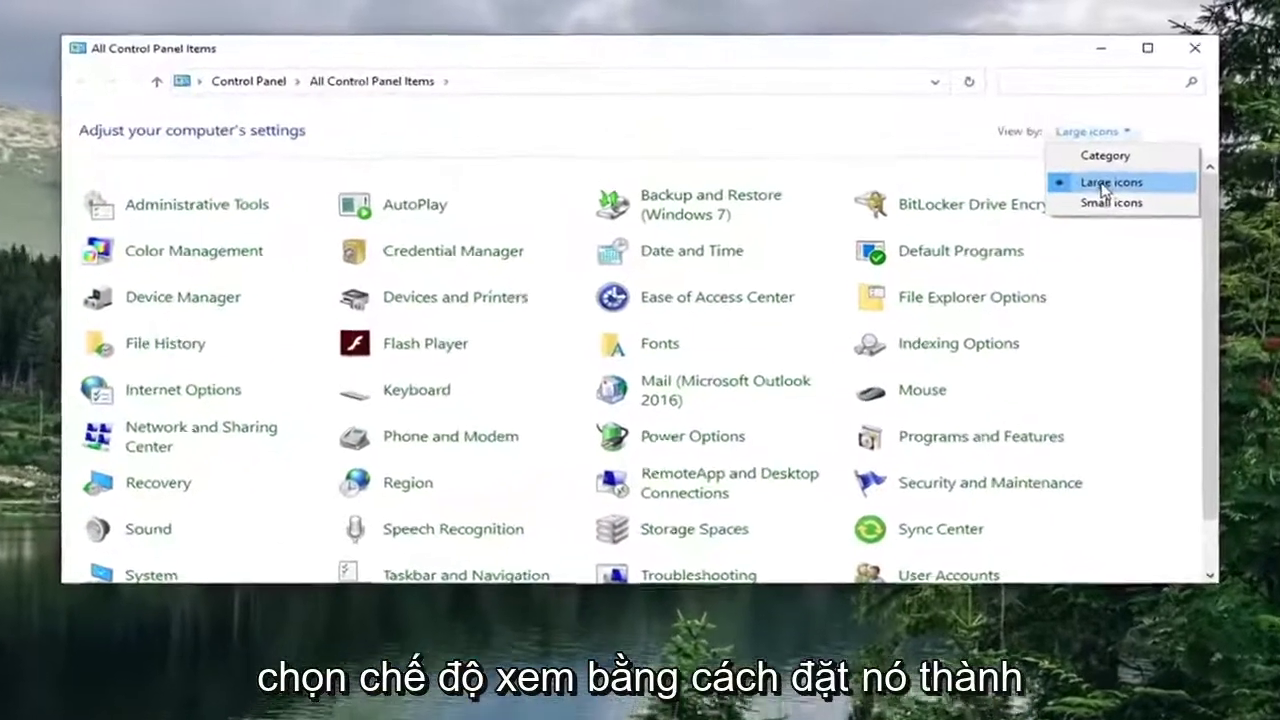
{"action": "left_click", "coordinate": [1063, 167]}
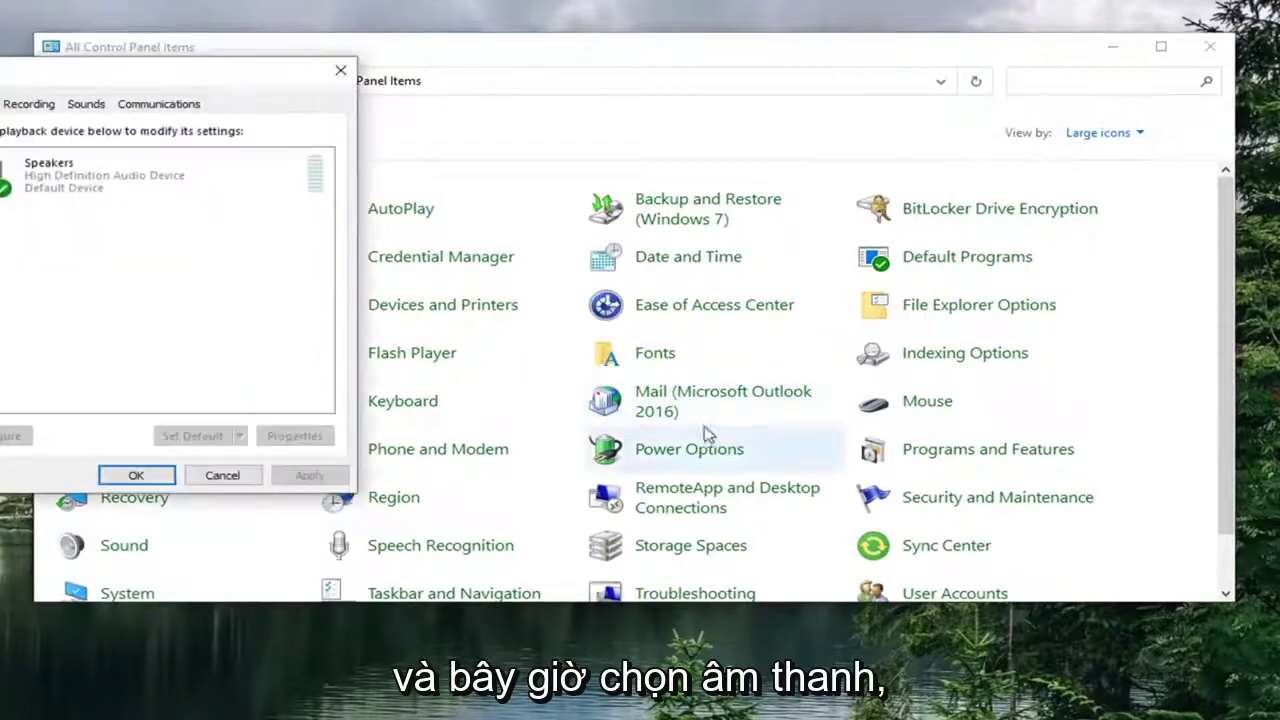
Turn on Disable all enhancements in the Speakers device properties and confirm with OK
{"action": "left_click_drag", "start_coordinate": [92, 69], "coordinate": [525, 108]}
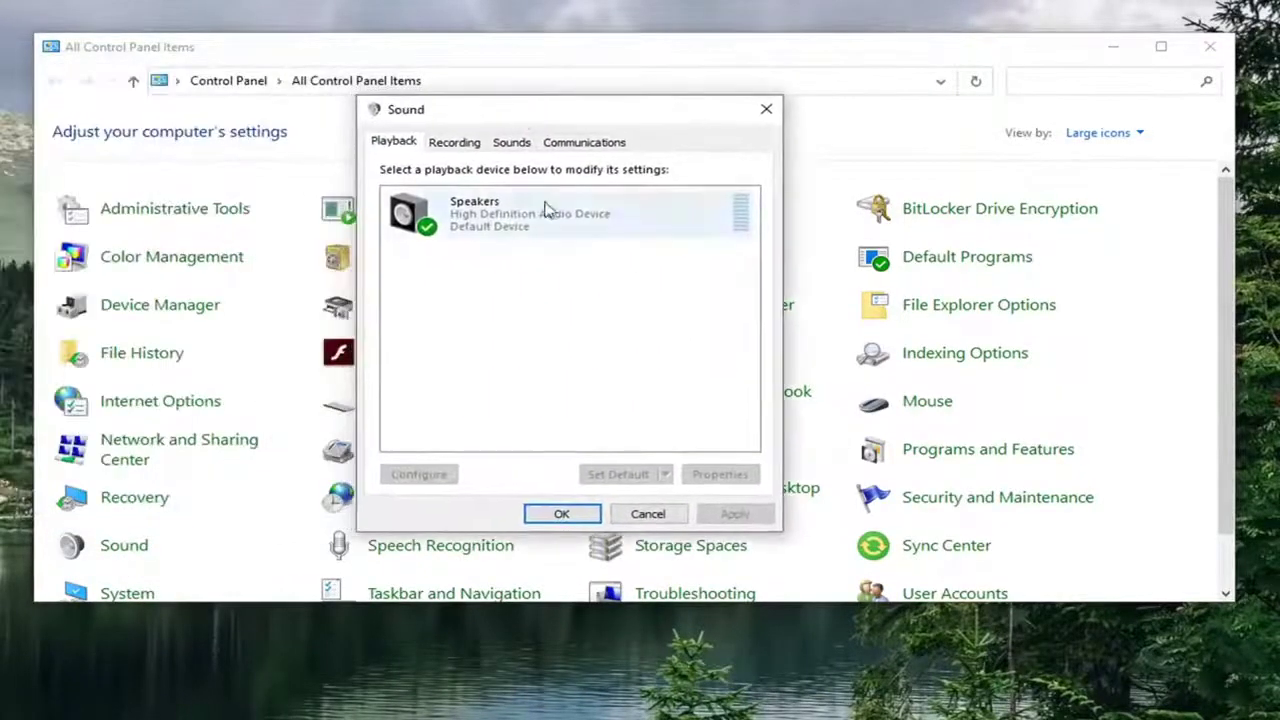
{"action": "left_click", "coordinate": [445, 222]}
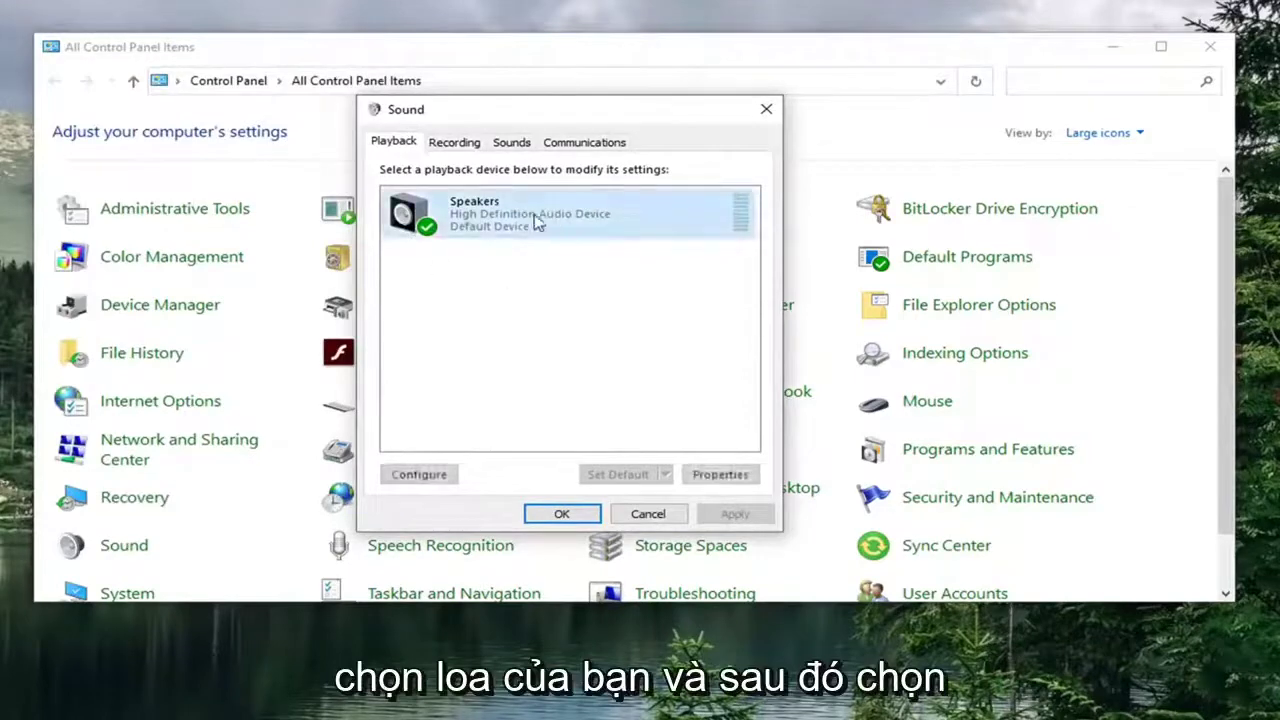
{"action": "left_click", "coordinate": [714, 475]}
{"action": "left_click_drag", "start_coordinate": [560, 181], "coordinate": [539, 105]}
{"action": "left_click", "coordinate": [522, 140]}
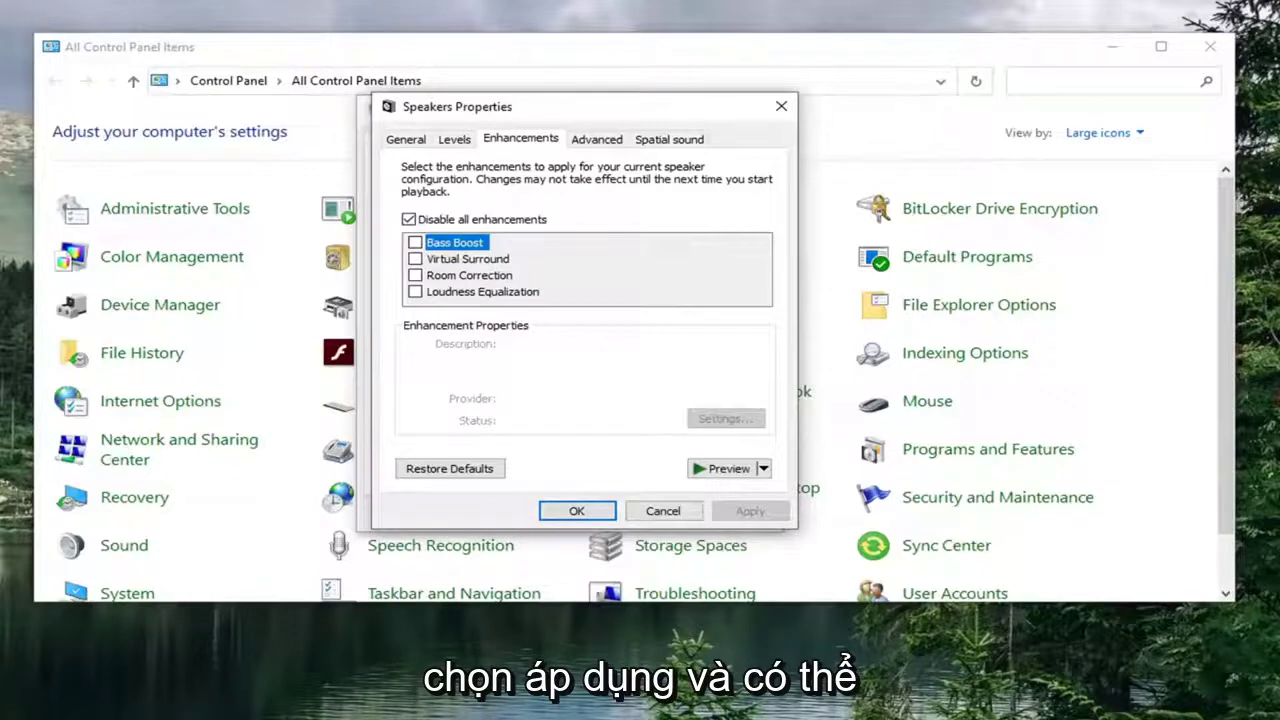
{"action": "left_click", "coordinate": [576, 511]}
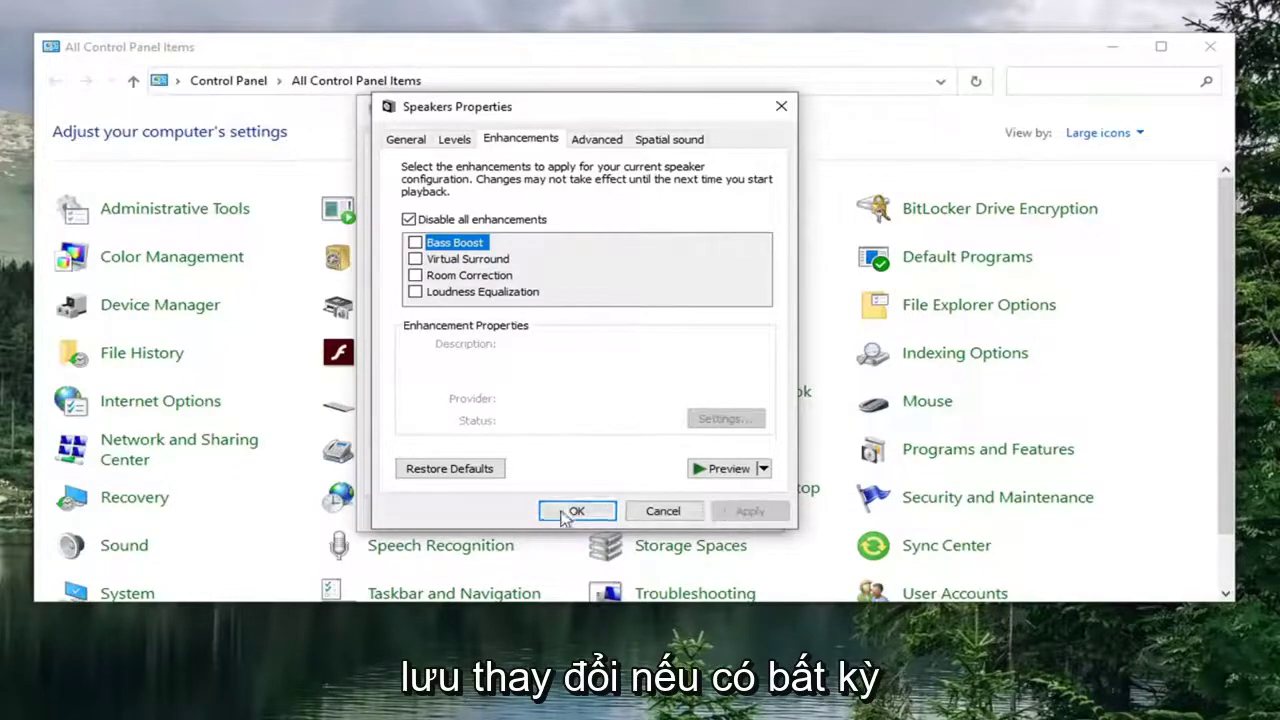
Close Control Panel and launch the Services app through a 'services' search
{"action": "left_click", "coordinate": [562, 514]}
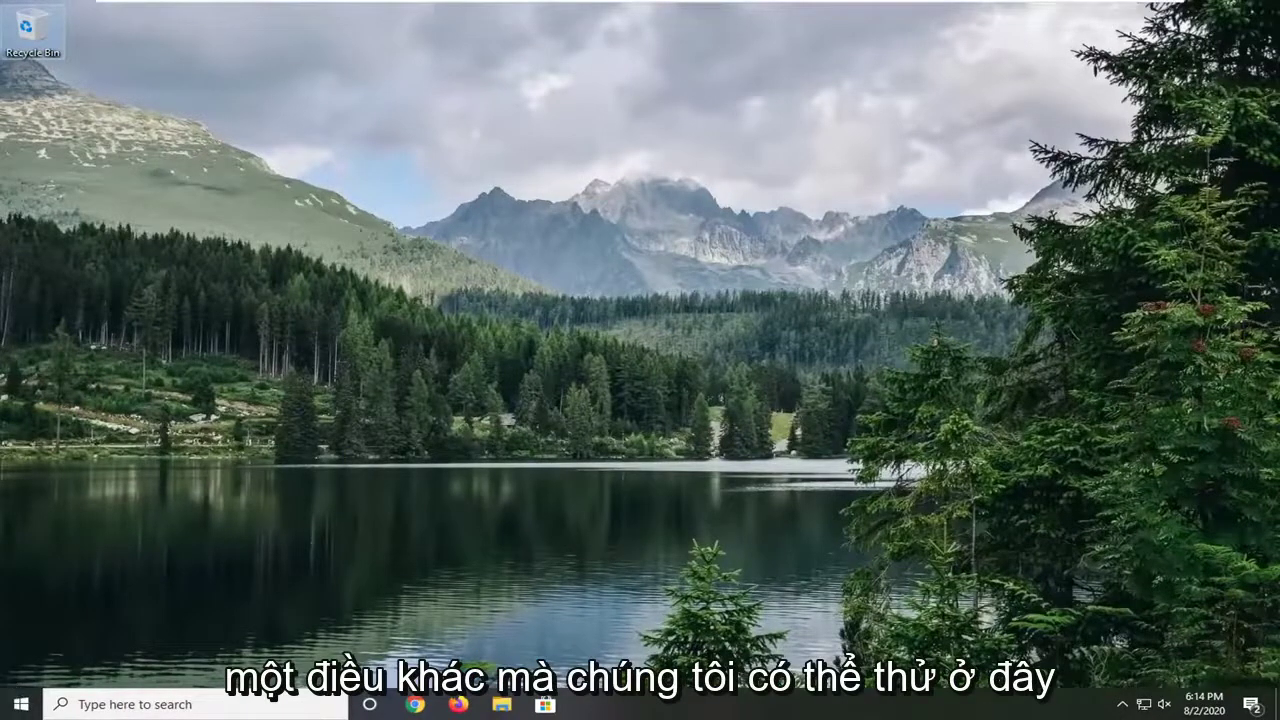
{"action": "left_click", "coordinate": [22, 703]}
{"action": "type", "text": "service"}
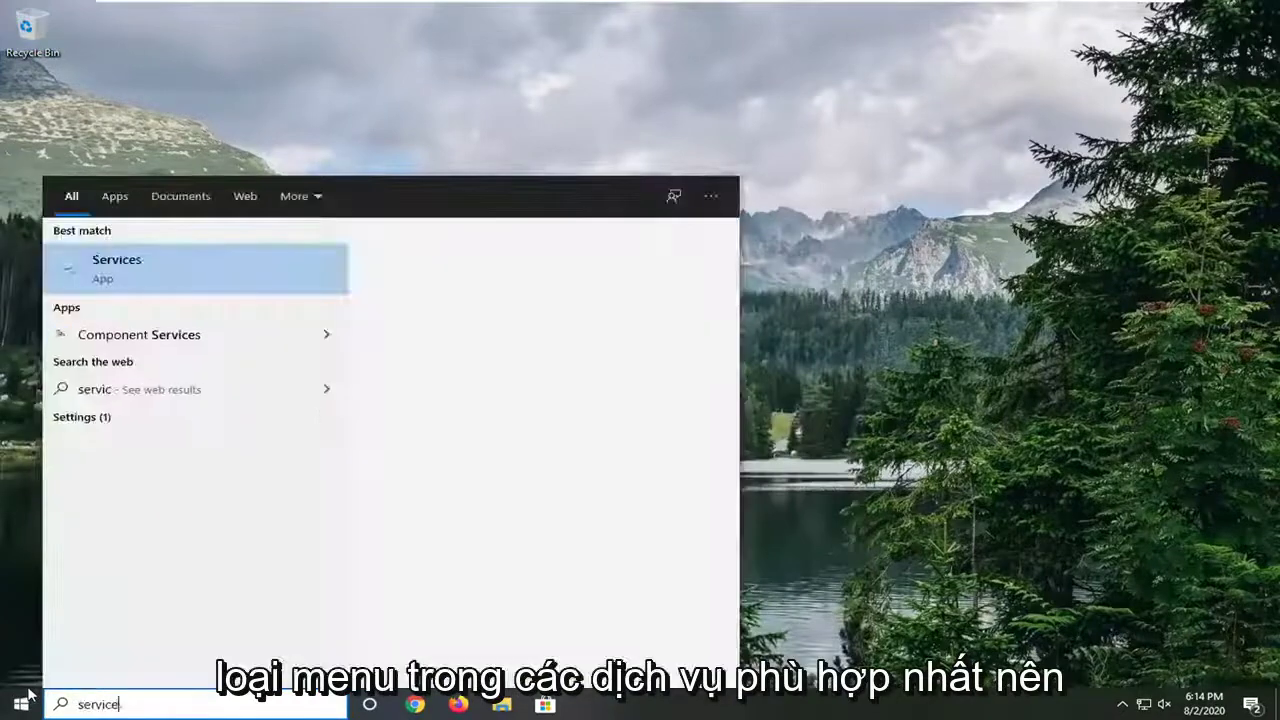
{"action": "type", "text": "s"}
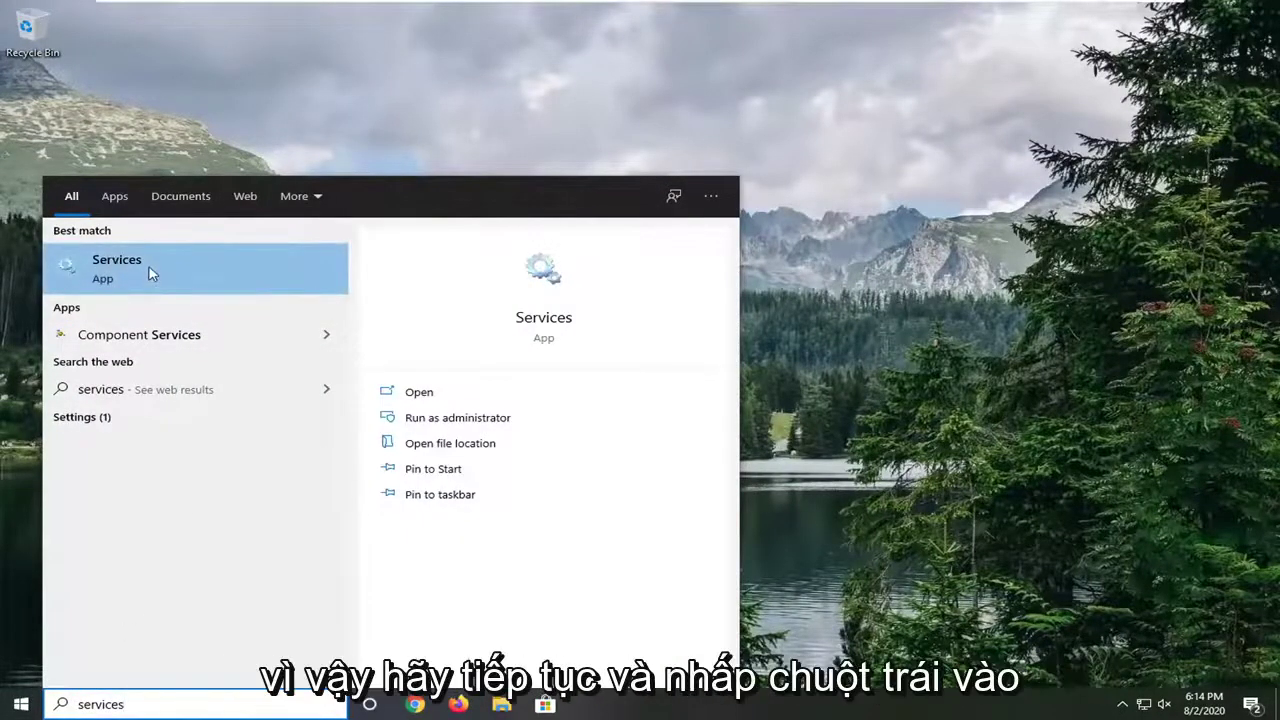
{"action": "left_click", "coordinate": [150, 280]}
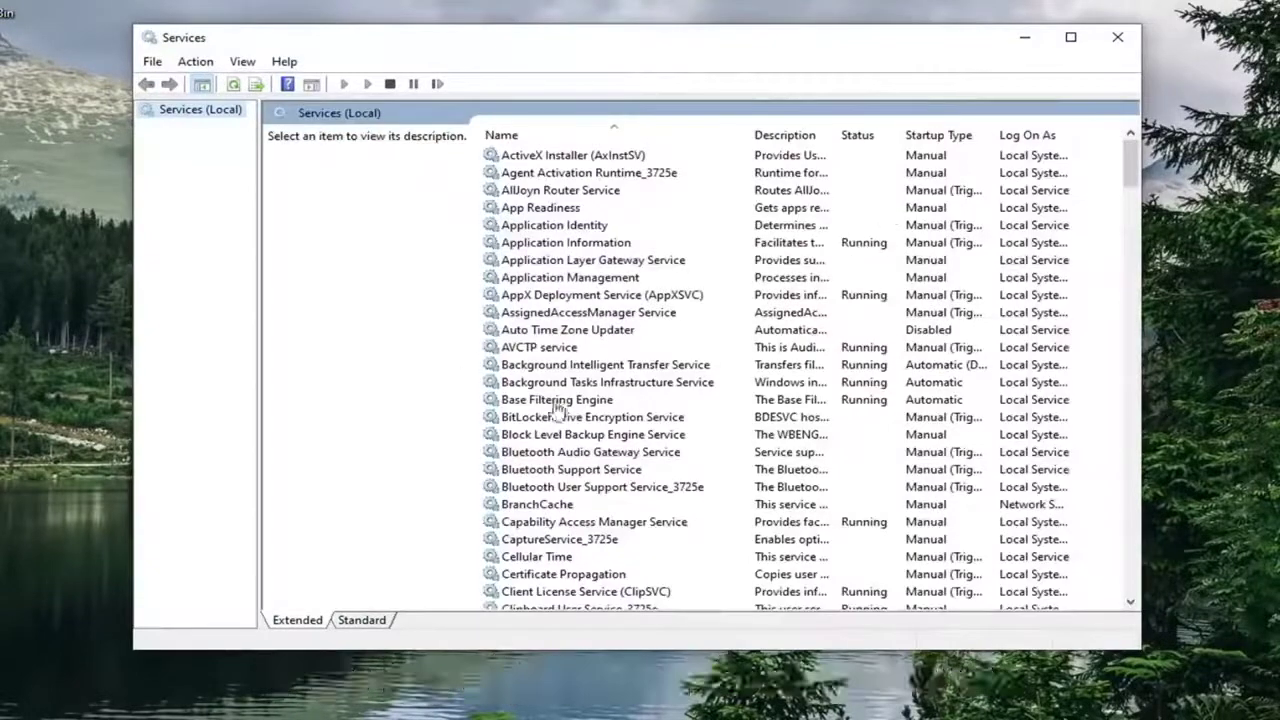
Set the Windows Audio service's startup type to Automatic, apply it, and close Services
{"action": "left_click", "coordinate": [540, 350]}
{"action": "left_click_drag", "start_coordinate": [1131, 178], "coordinate": [1088, 590]}
{"action": "scroll", "coordinate": [585, 405], "scroll_direction": "up", "scroll_amount": 8}
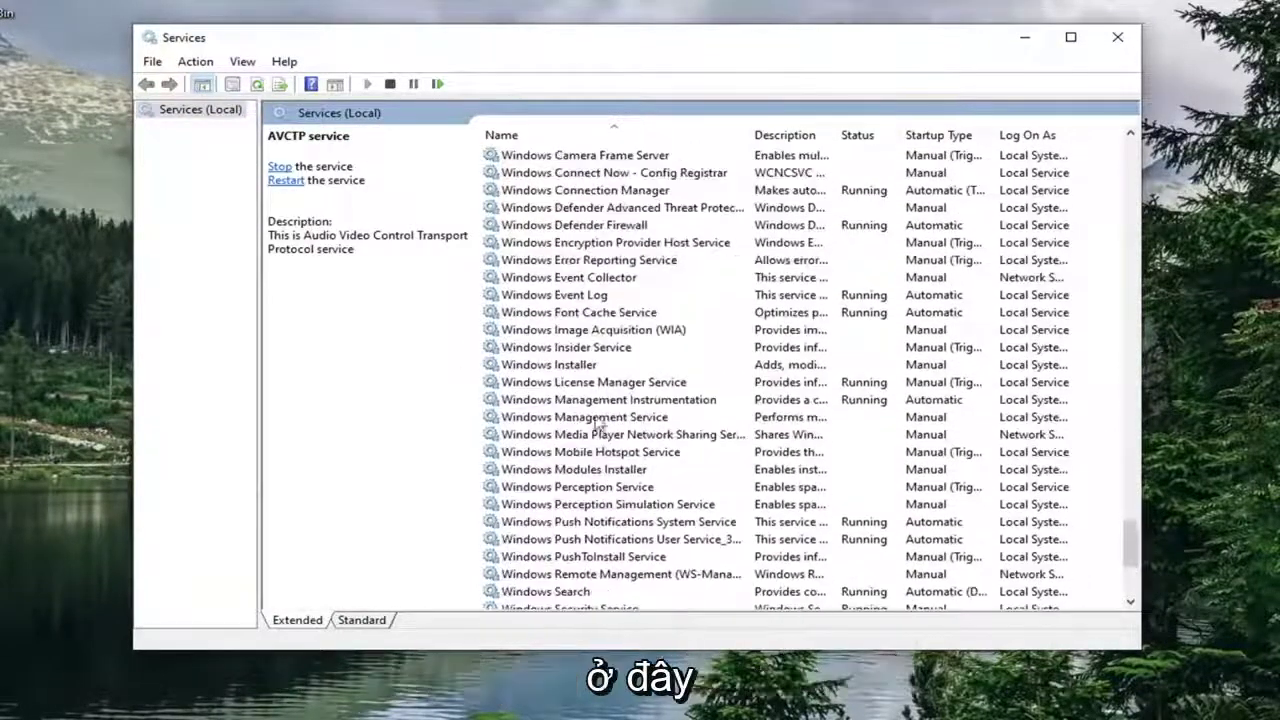
{"action": "double_click", "coordinate": [552, 246]}
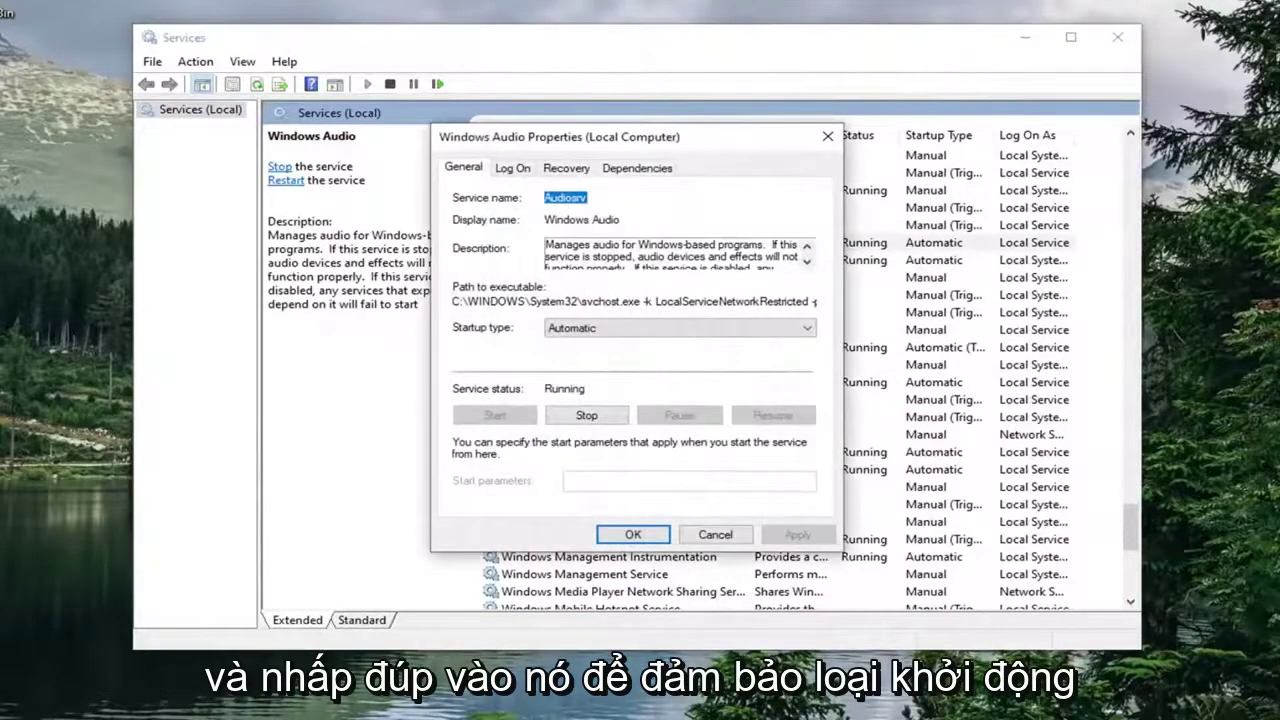
{"action": "left_click", "coordinate": [657, 329]}
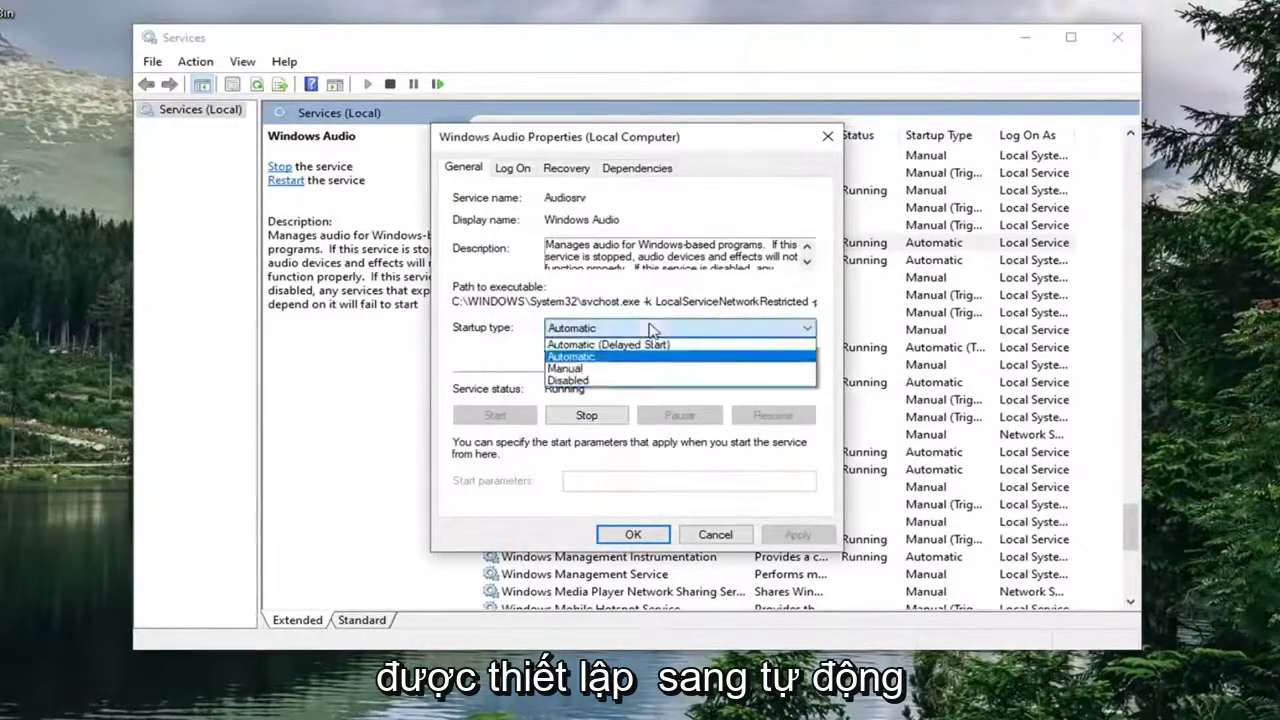
{"action": "left_click", "coordinate": [593, 359]}
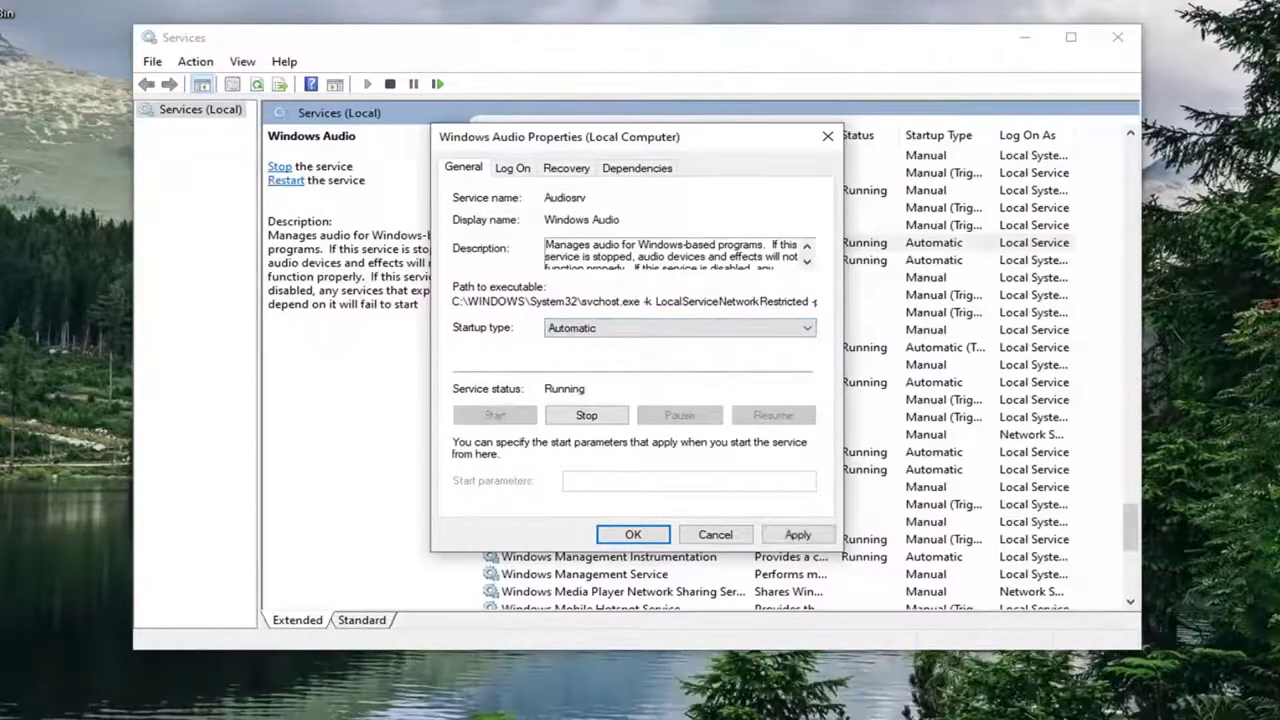
{"action": "left_click", "coordinate": [797, 536]}
{"action": "left_click", "coordinate": [640, 534]}
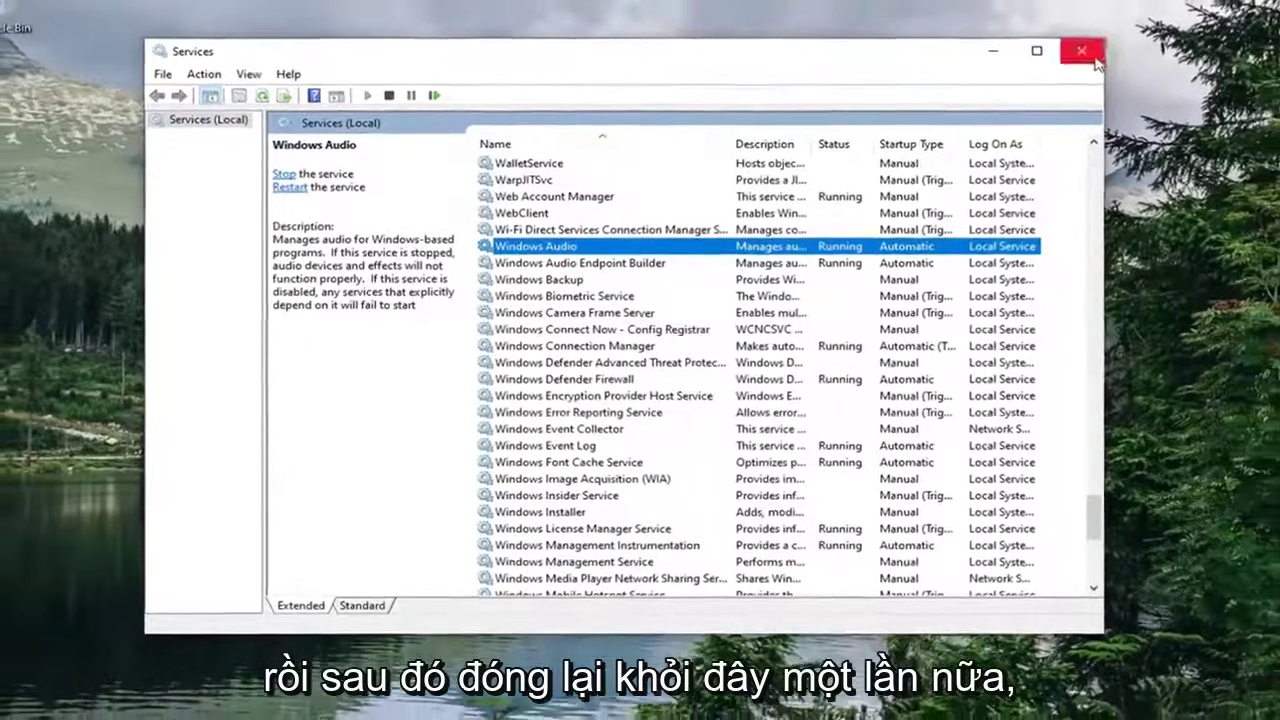
{"action": "left_click", "coordinate": [1117, 37]}
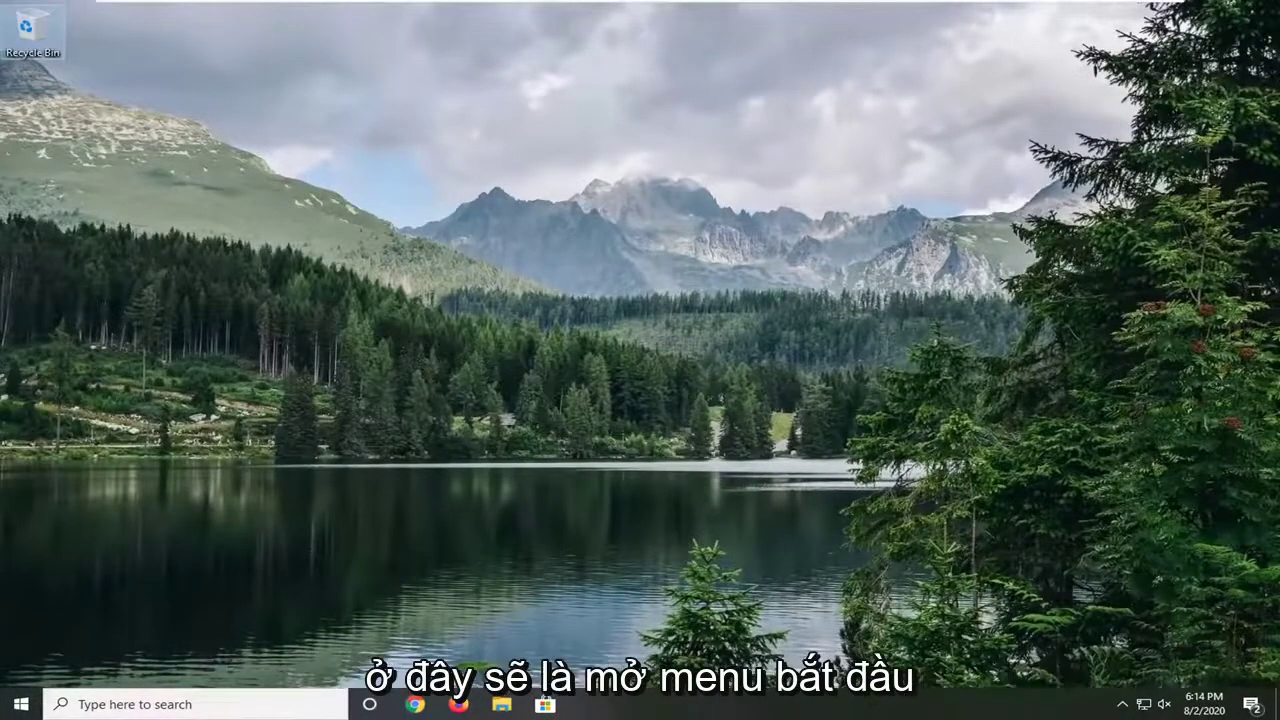
Search the Start menu for 'device manager'
{"action": "left_click", "coordinate": [20, 704]}
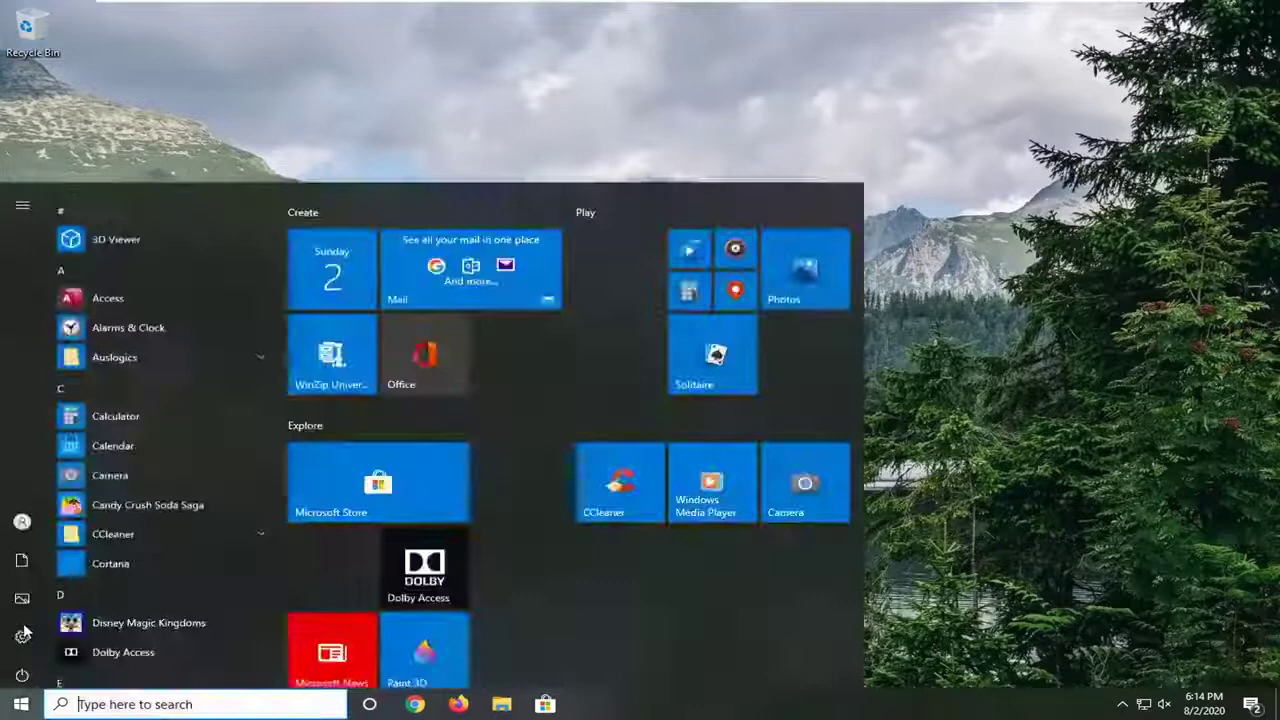
{"action": "type", "text": "device manager"}
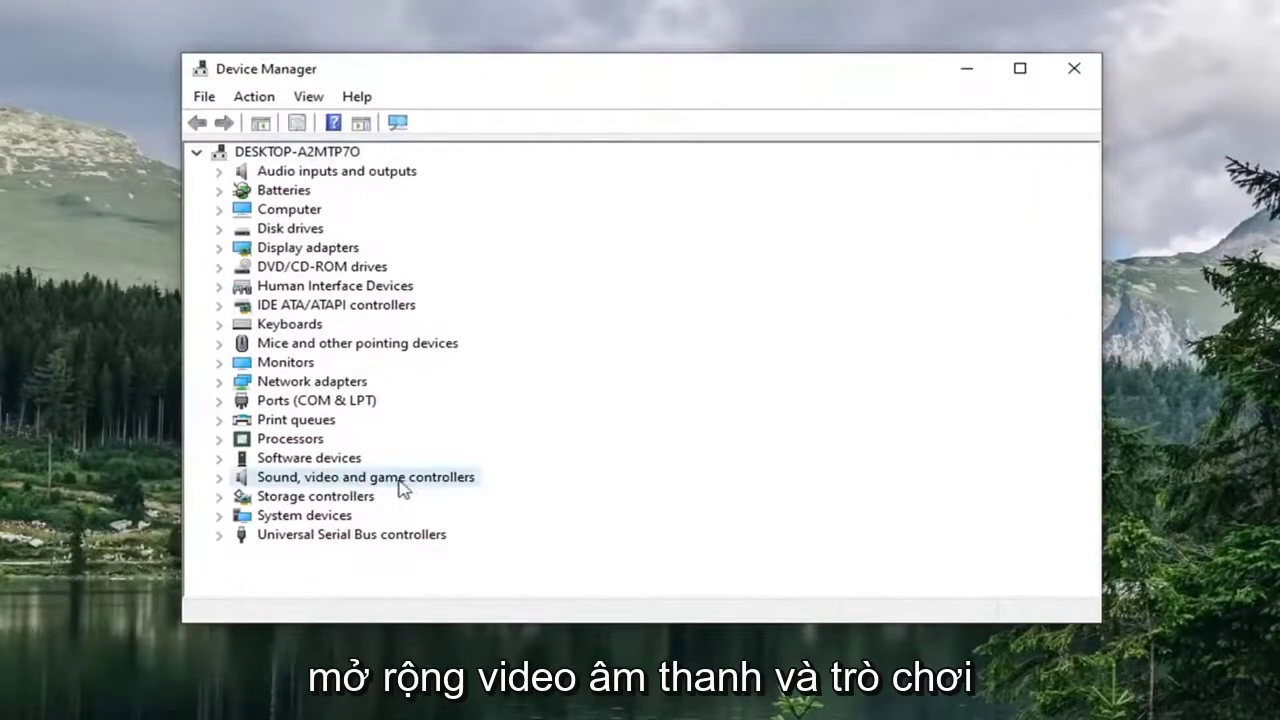
Reinstall the High Definition Audio Device driver from the drivers already on this computer, accepting the warning
{"action": "double_click", "coordinate": [402, 482]}
{"action": "left_click", "coordinate": [368, 500]}
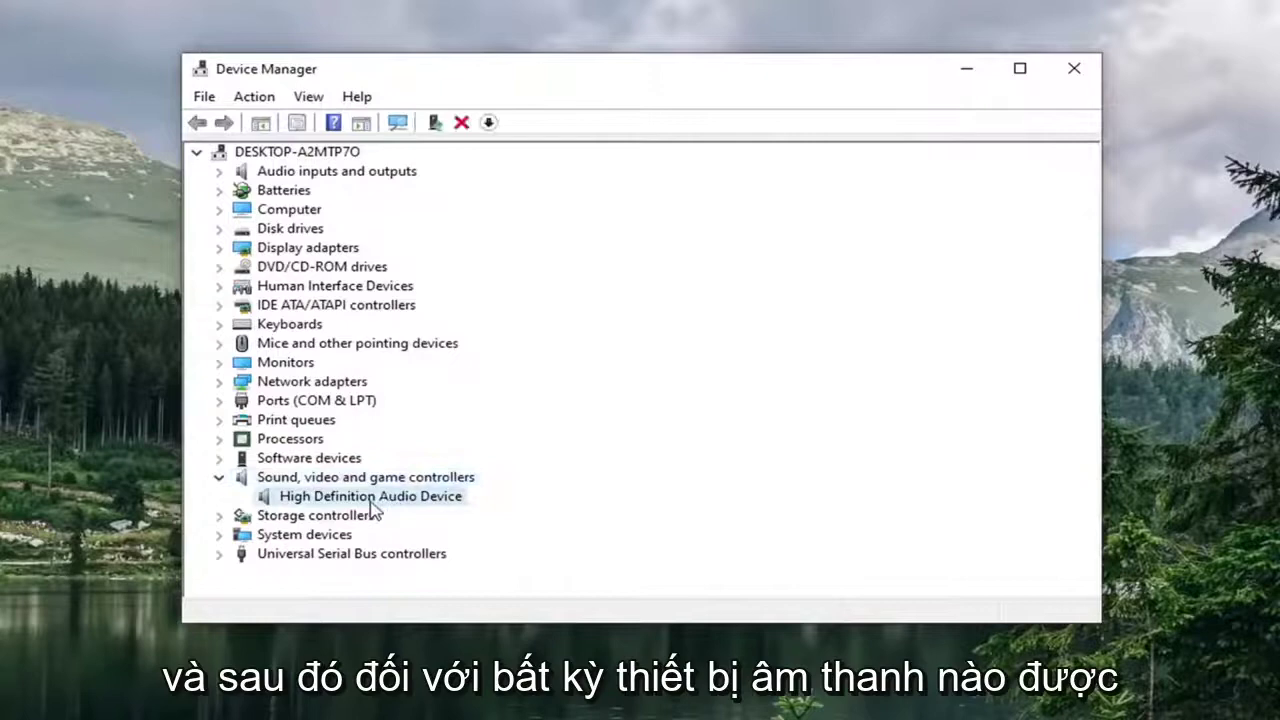
{"action": "right_click", "coordinate": [366, 508]}
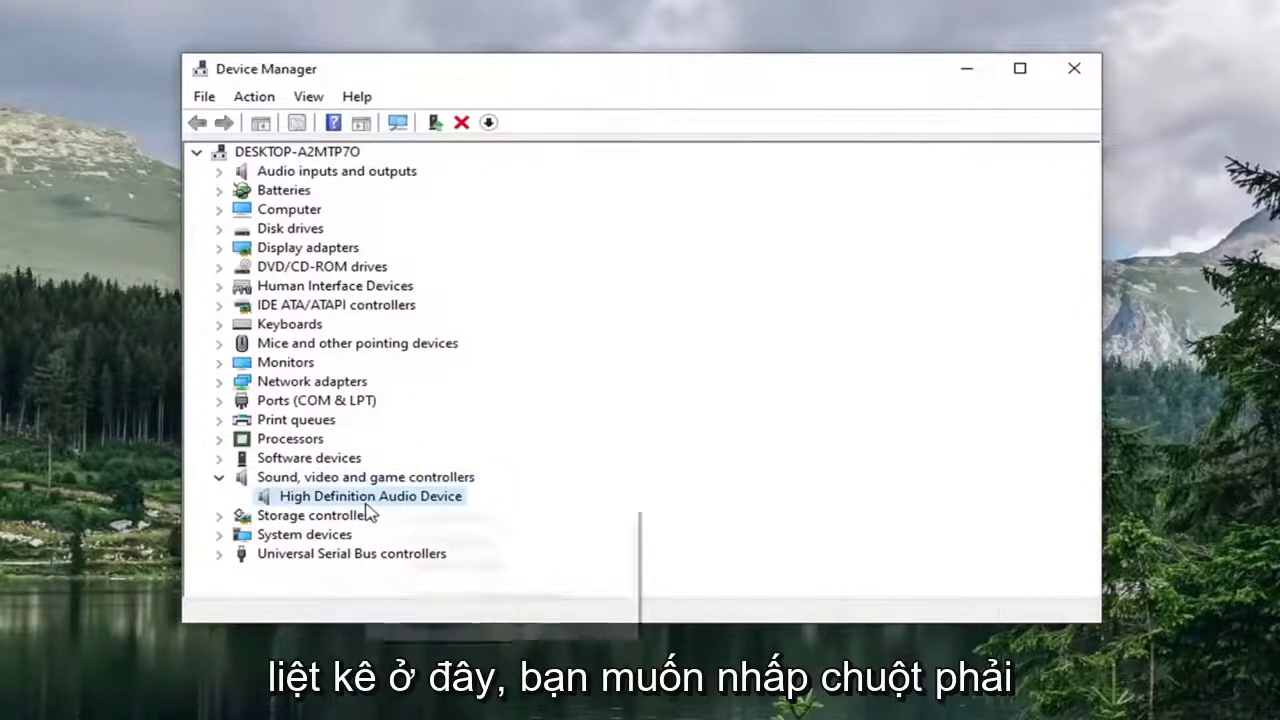
{"action": "left_click", "coordinate": [417, 519]}
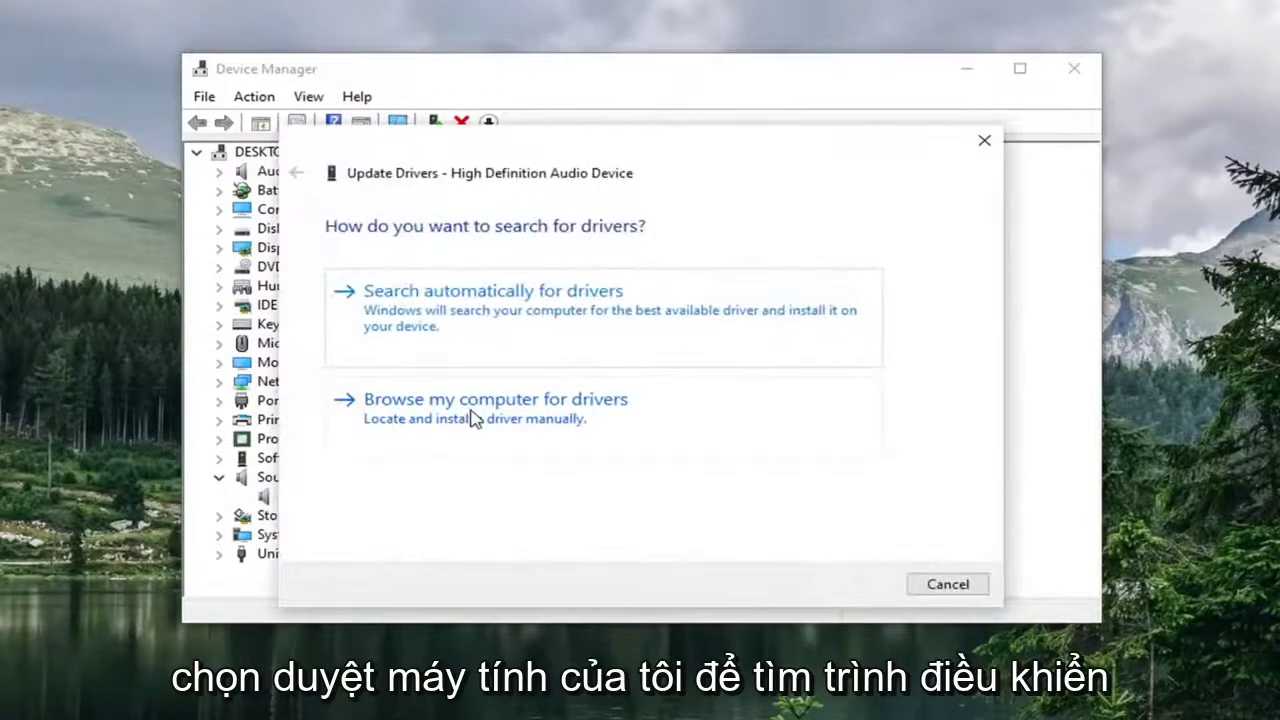
{"action": "left_click", "coordinate": [451, 423]}
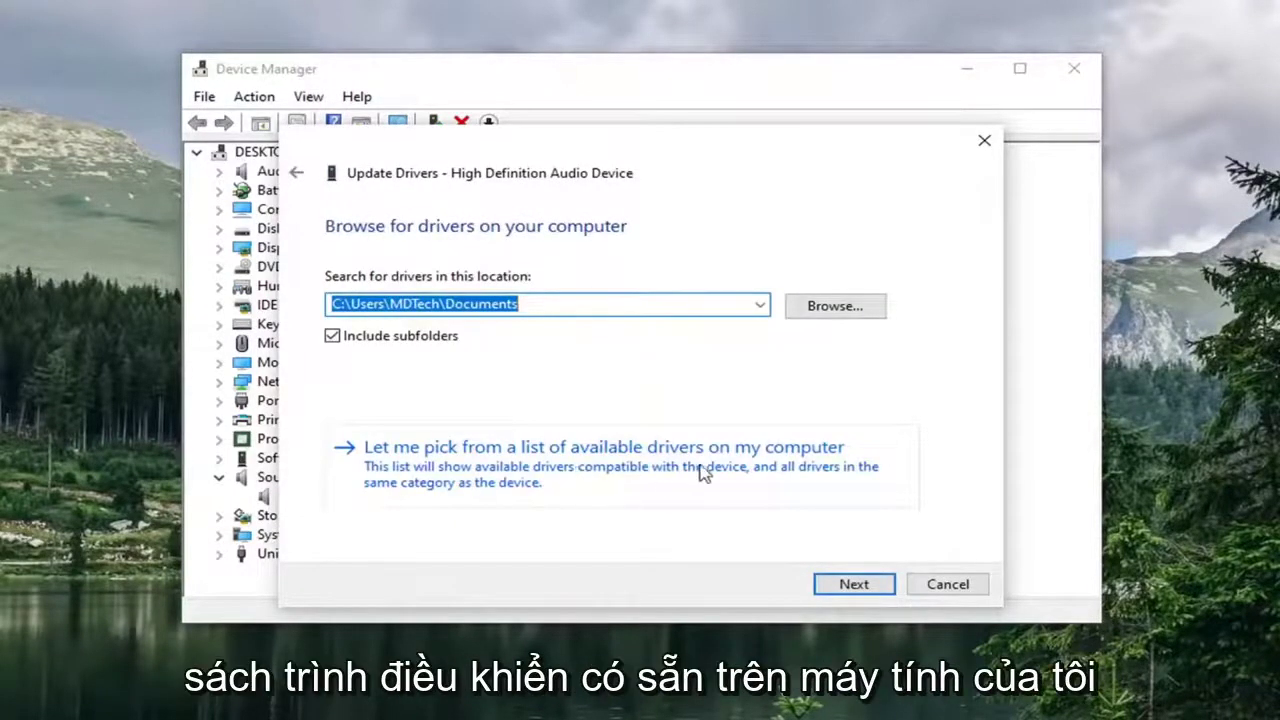
{"action": "left_click", "coordinate": [742, 472]}
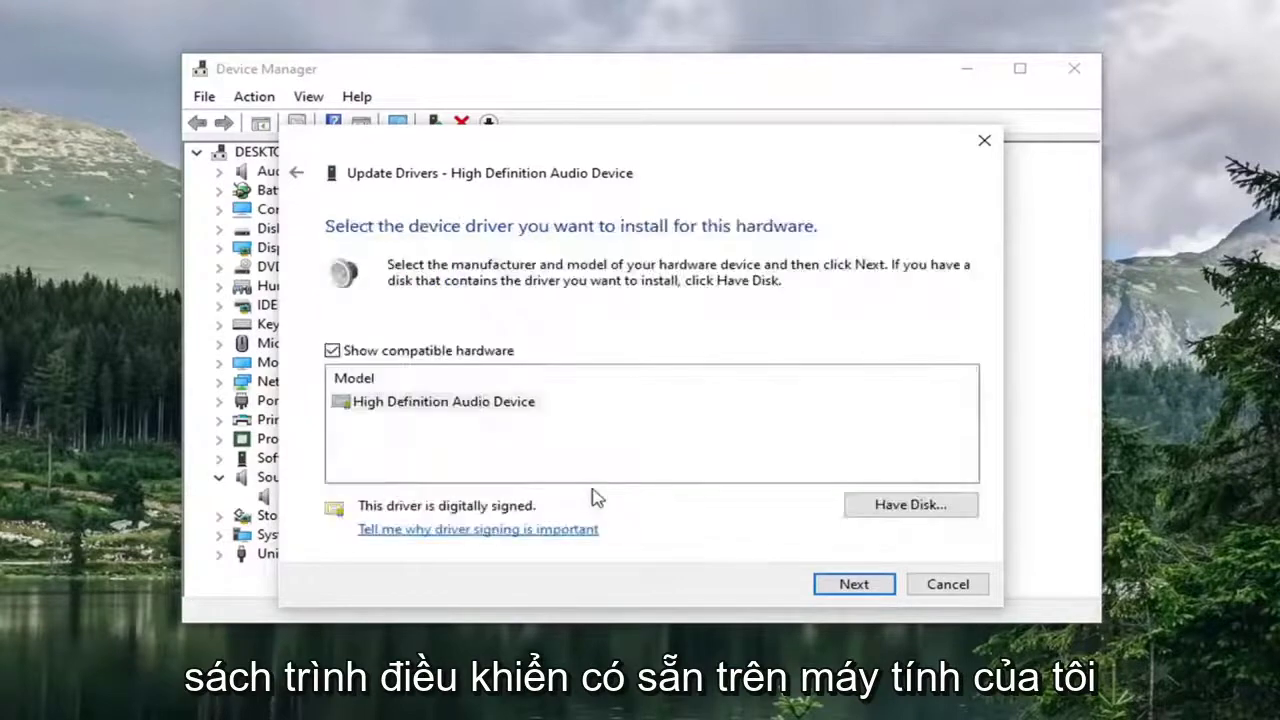
{"action": "left_click", "coordinate": [433, 402]}
{"action": "left_click", "coordinate": [845, 583]}
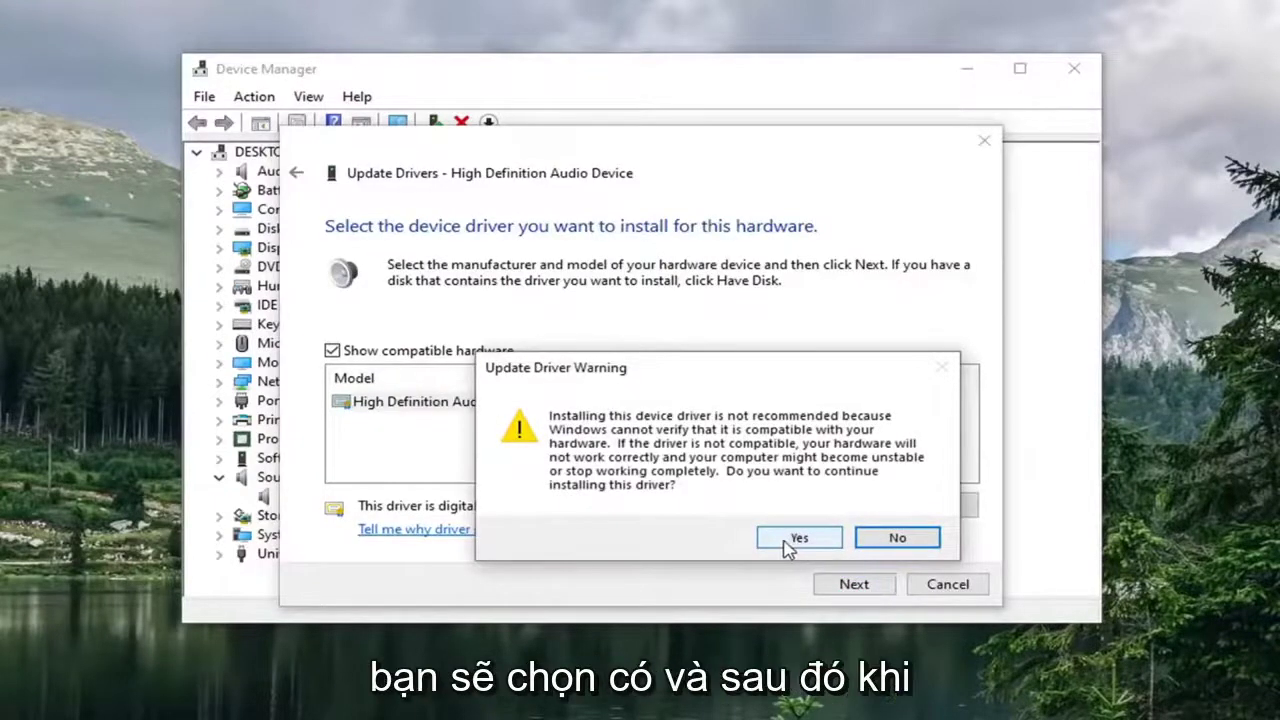
{"action": "left_click", "coordinate": [797, 540]}
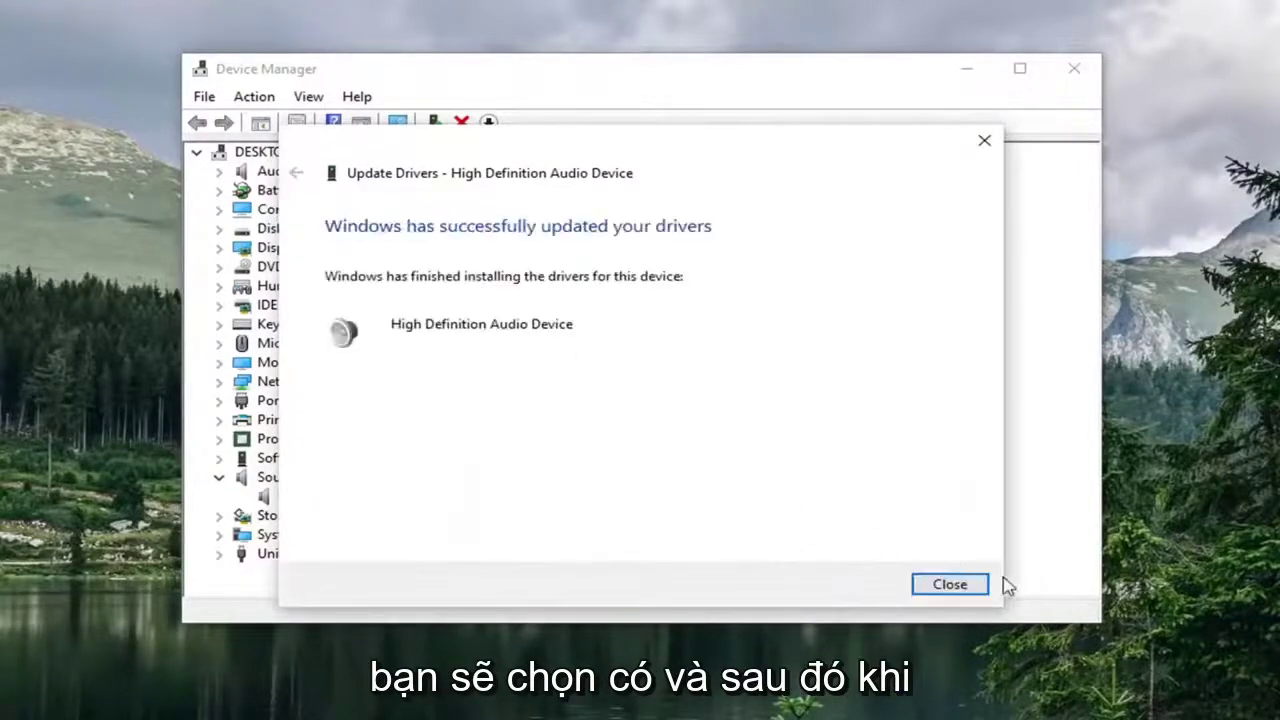
{"action": "left_click", "coordinate": [948, 584]}
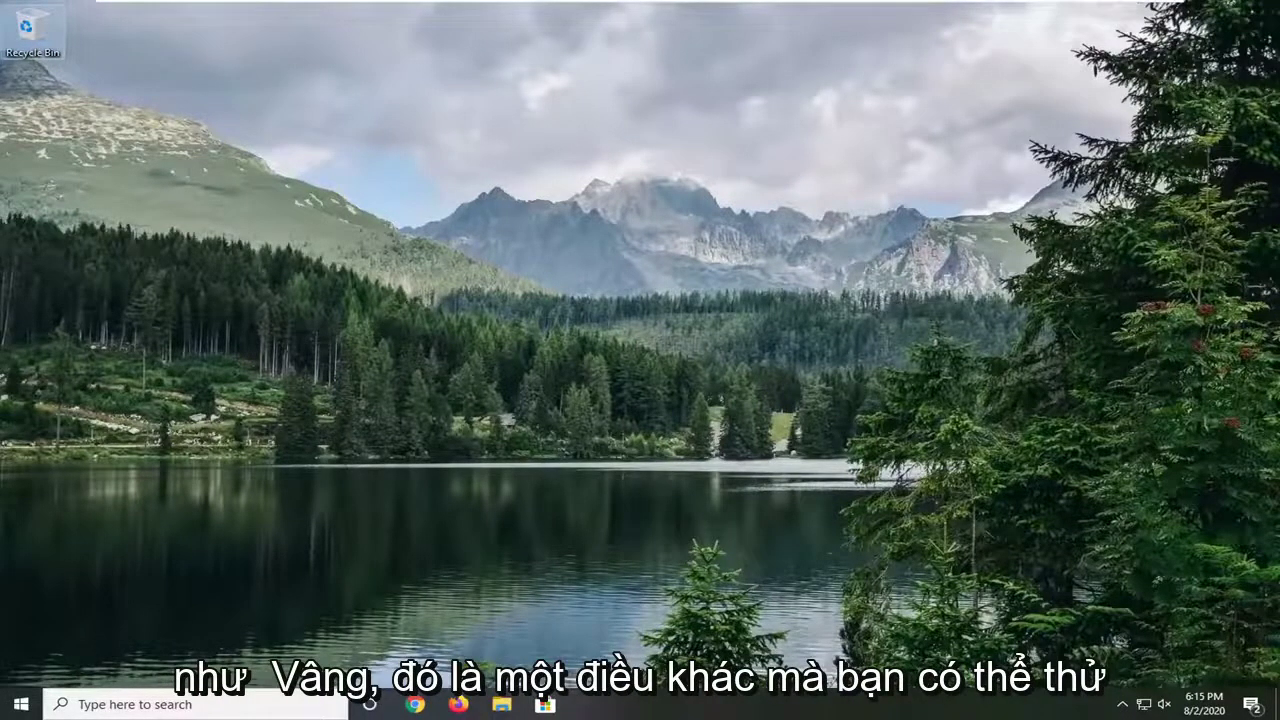
Search Start for 'troubleshoot' and open the Troubleshoot settings result
{"action": "left_click", "coordinate": [20, 705]}
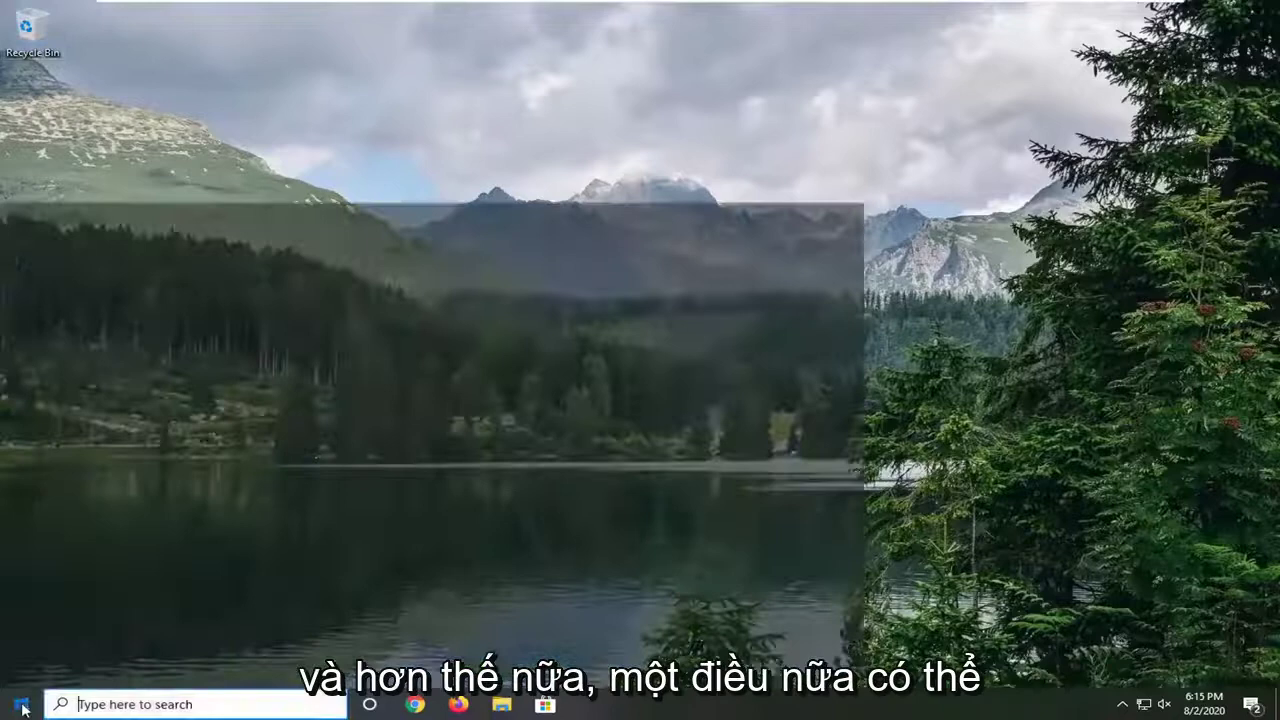
{"action": "type", "text": "t"}
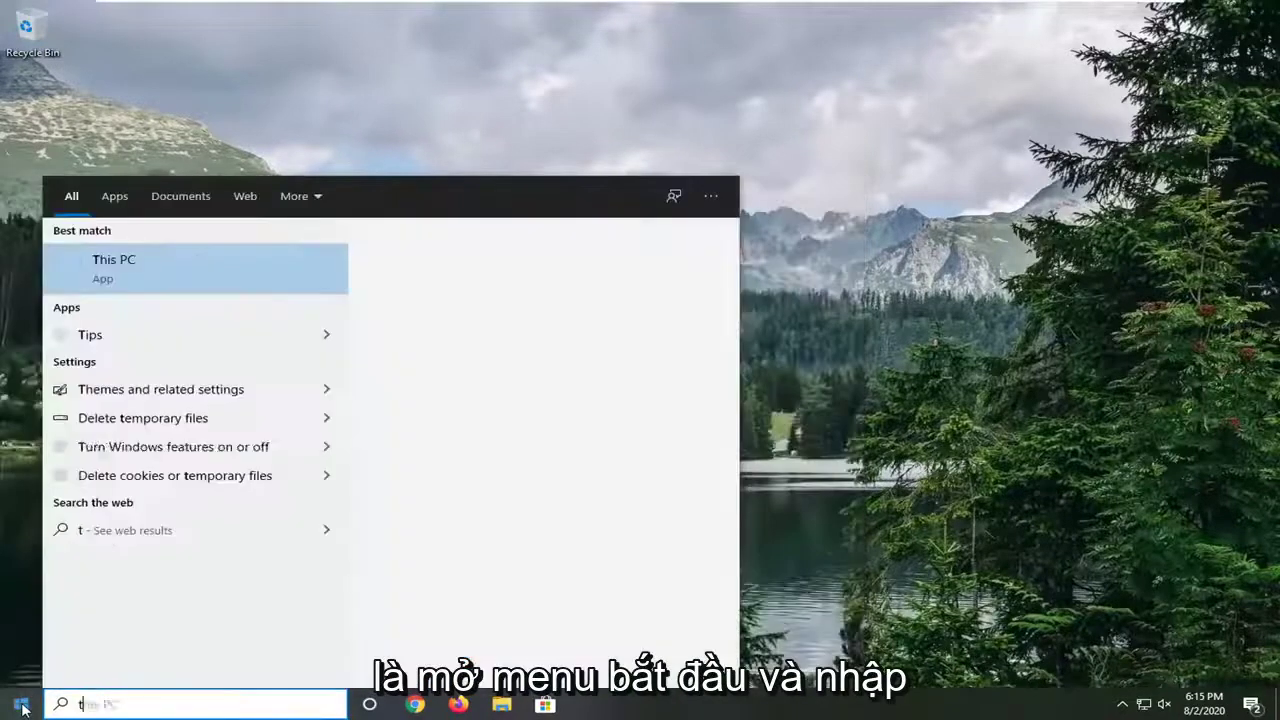
{"action": "type", "text": "roubleshoot"}
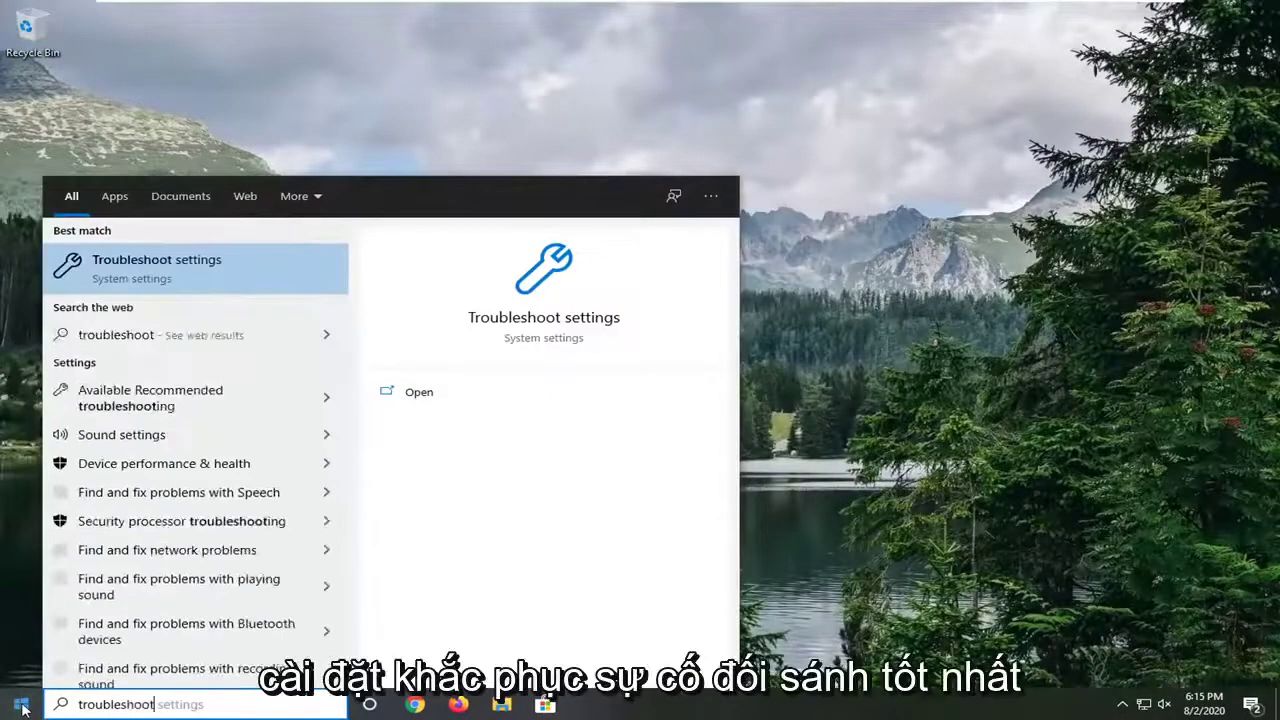
{"action": "left_click", "coordinate": [178, 281]}
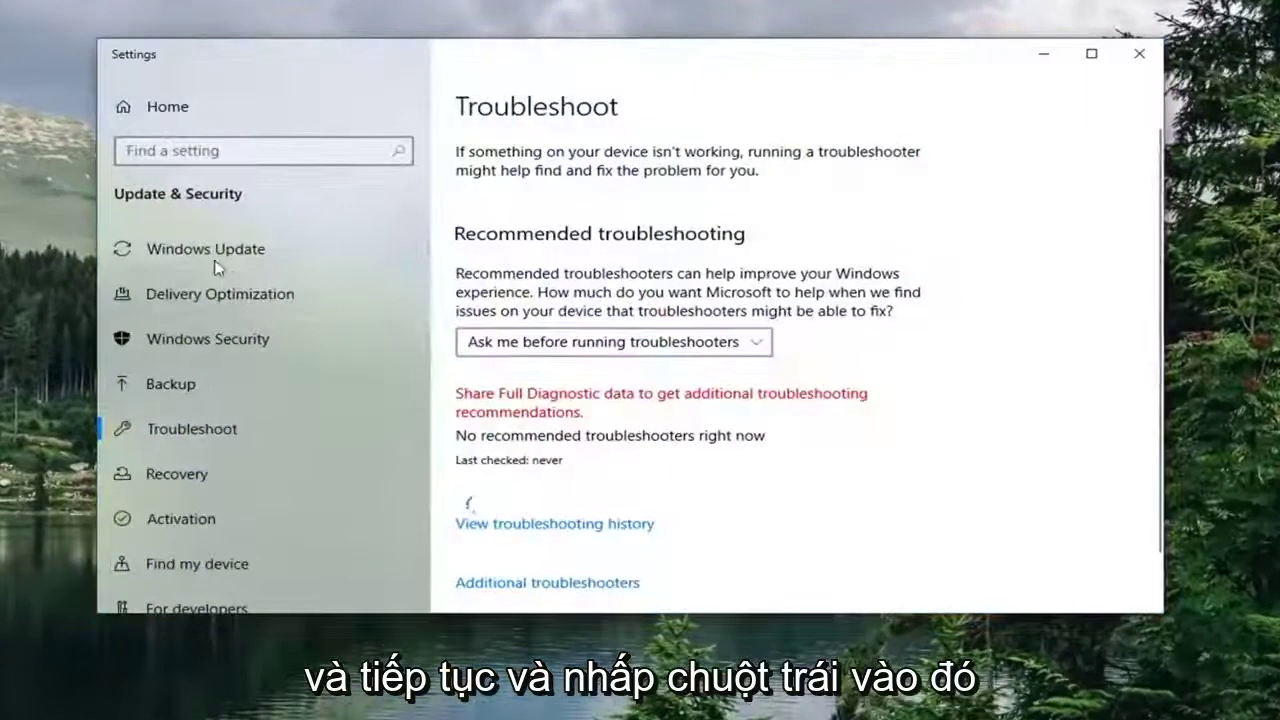
Run the Playing Audio troubleshooter from the Additional troubleshooters list
{"action": "scroll", "coordinate": [686, 186], "scroll_direction": "down", "scroll_amount": 2}
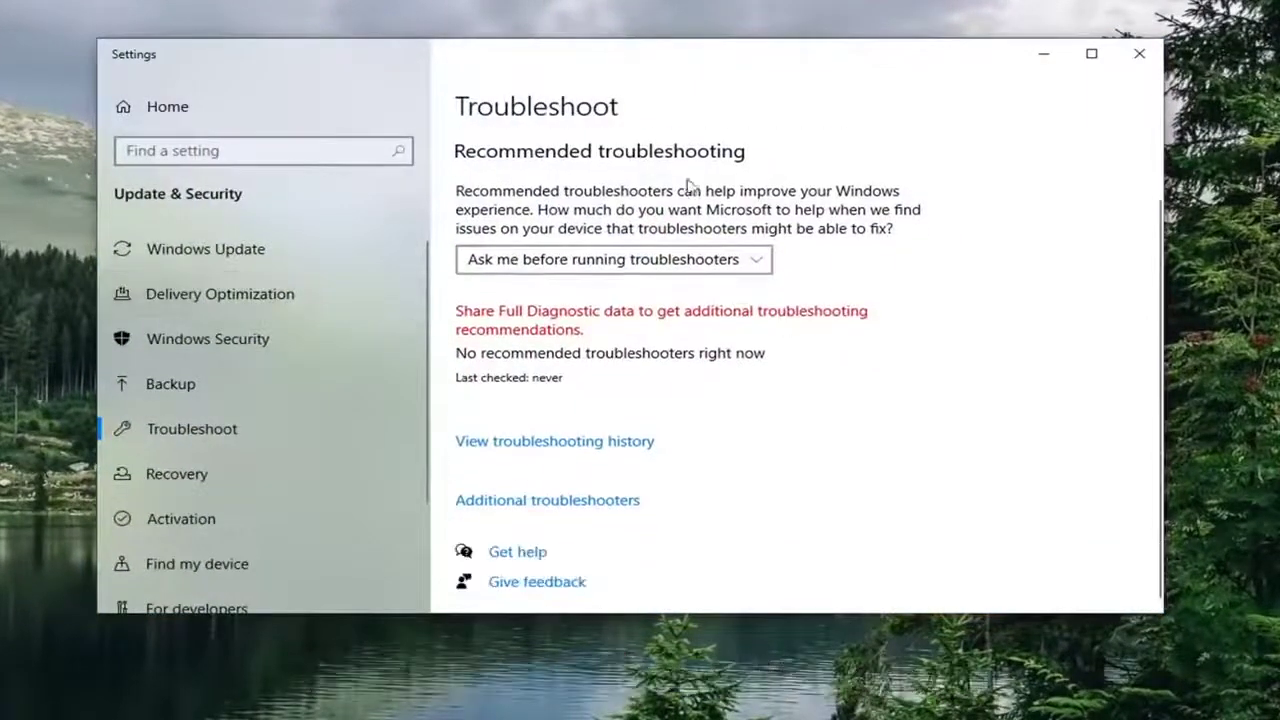
{"action": "left_click", "coordinate": [580, 504]}
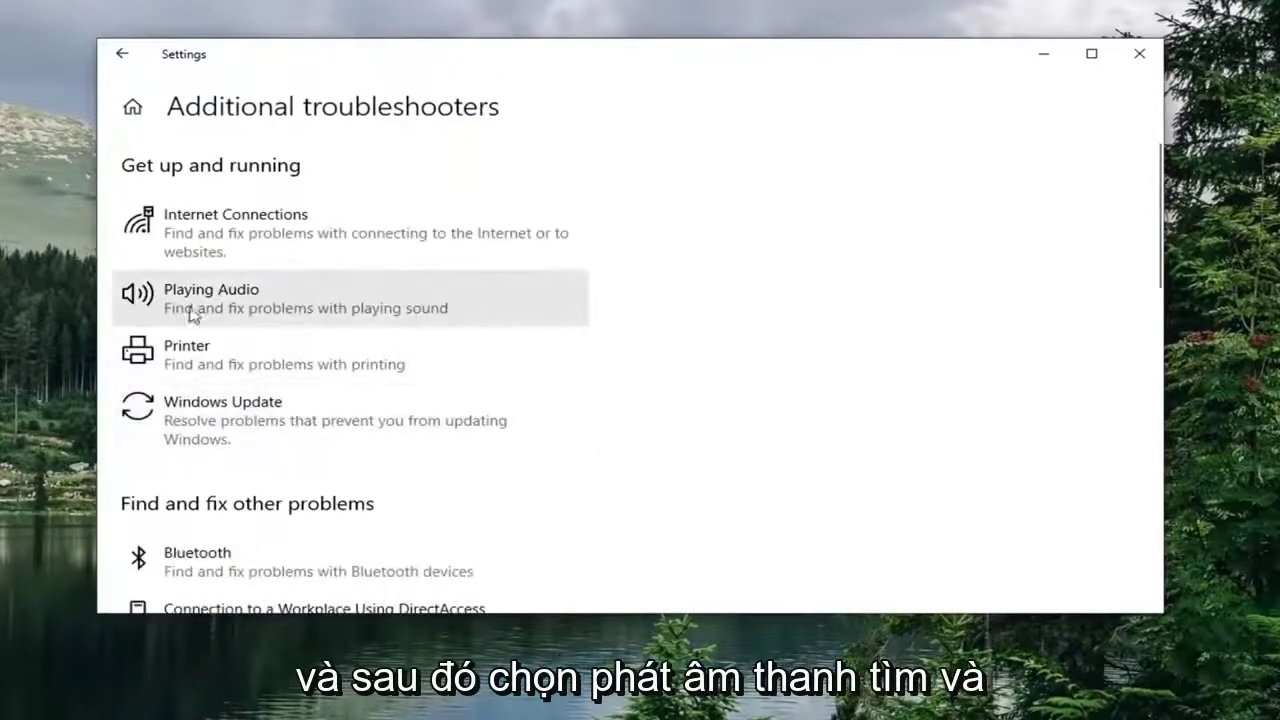
{"action": "left_click", "coordinate": [355, 310]}
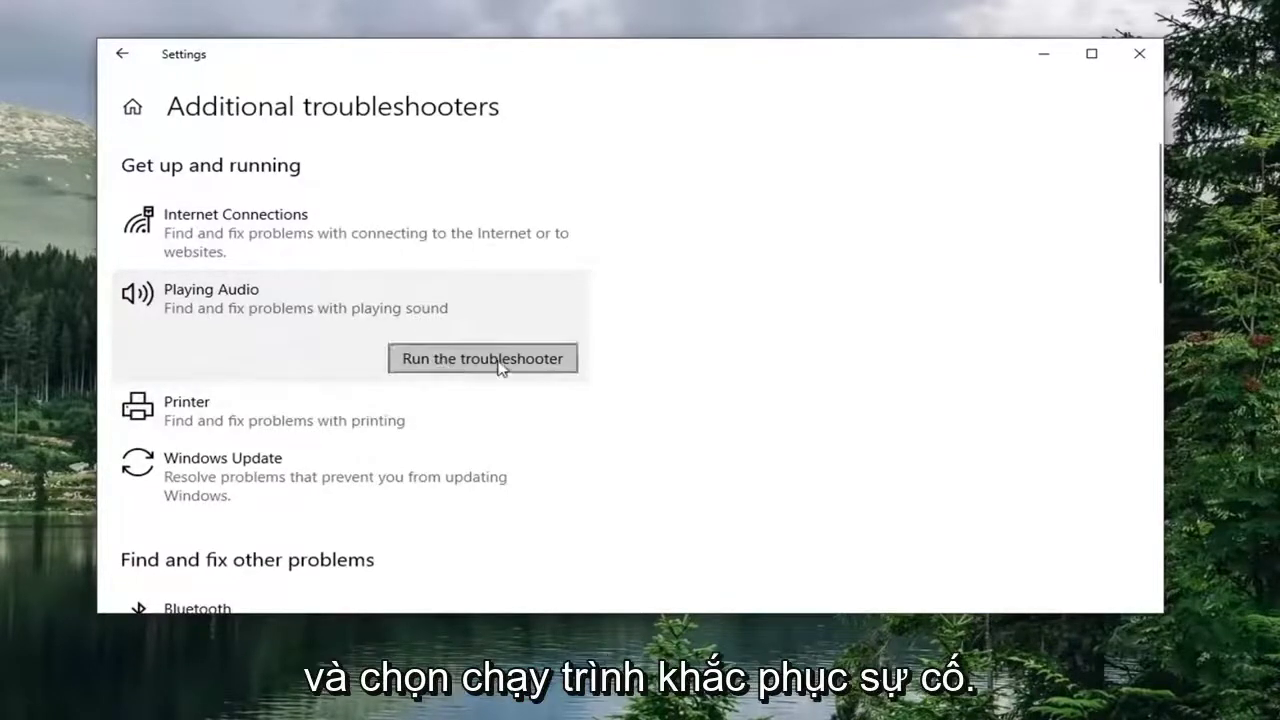
{"action": "left_click", "coordinate": [551, 369]}
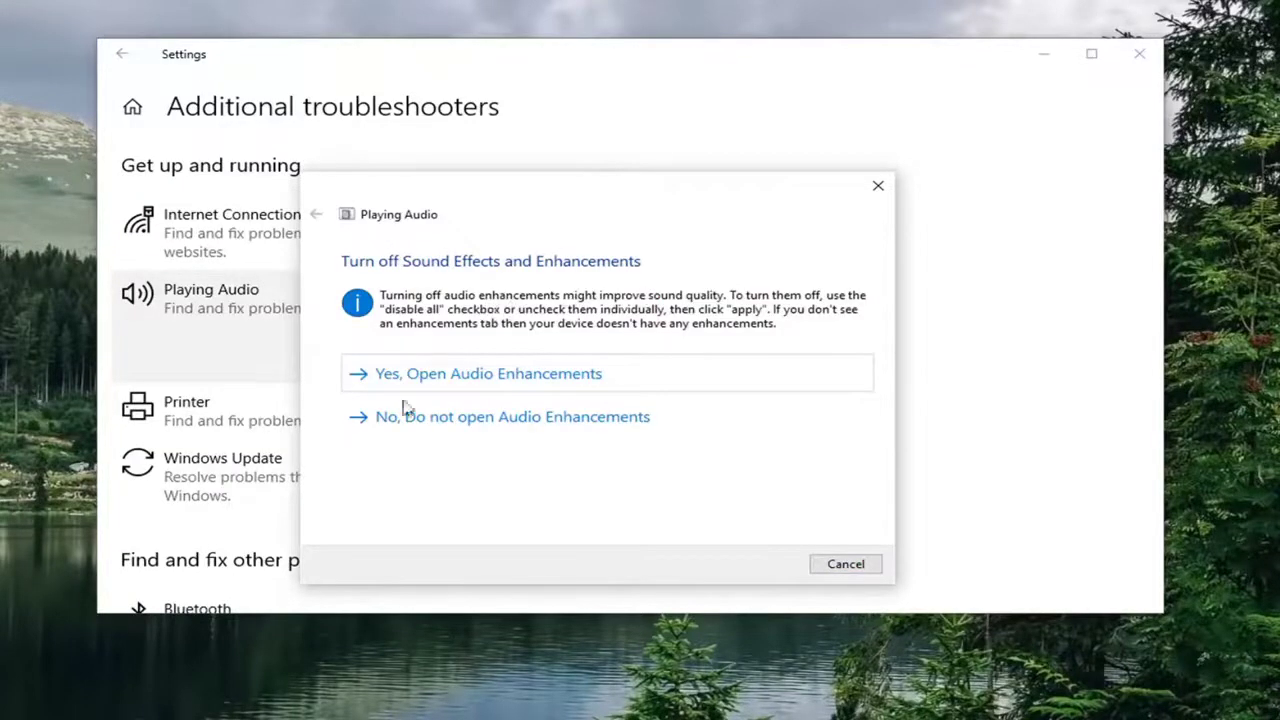
Accept opening the audio enhancements, then close Speaker Properties, the troubleshooter and Settings
{"action": "left_click", "coordinate": [484, 385]}
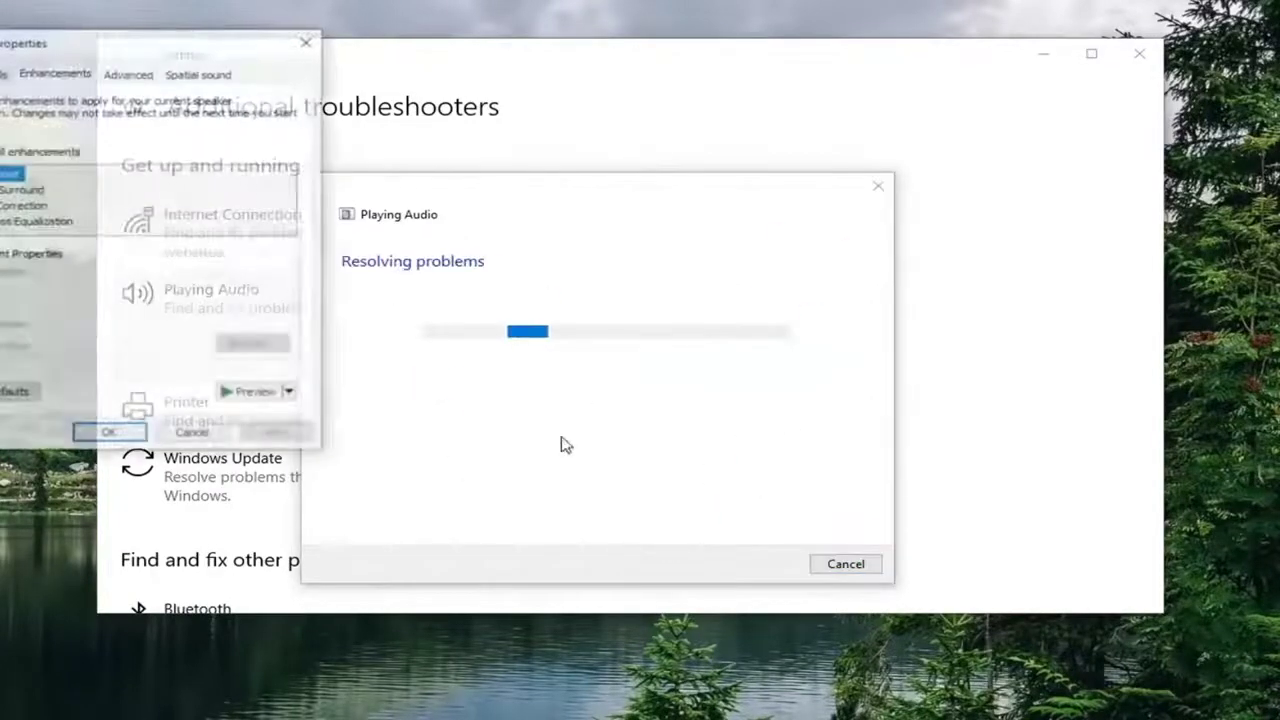
{"action": "left_click", "coordinate": [309, 43]}
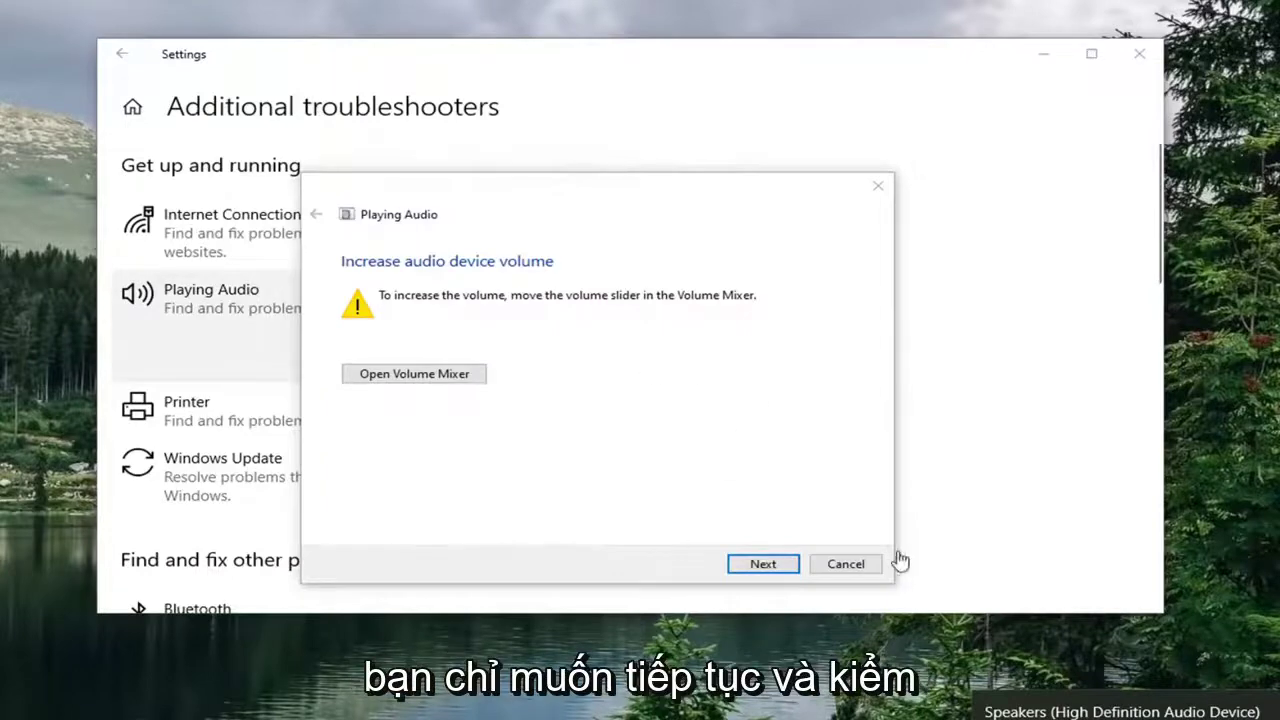
{"action": "left_click", "coordinate": [845, 565]}
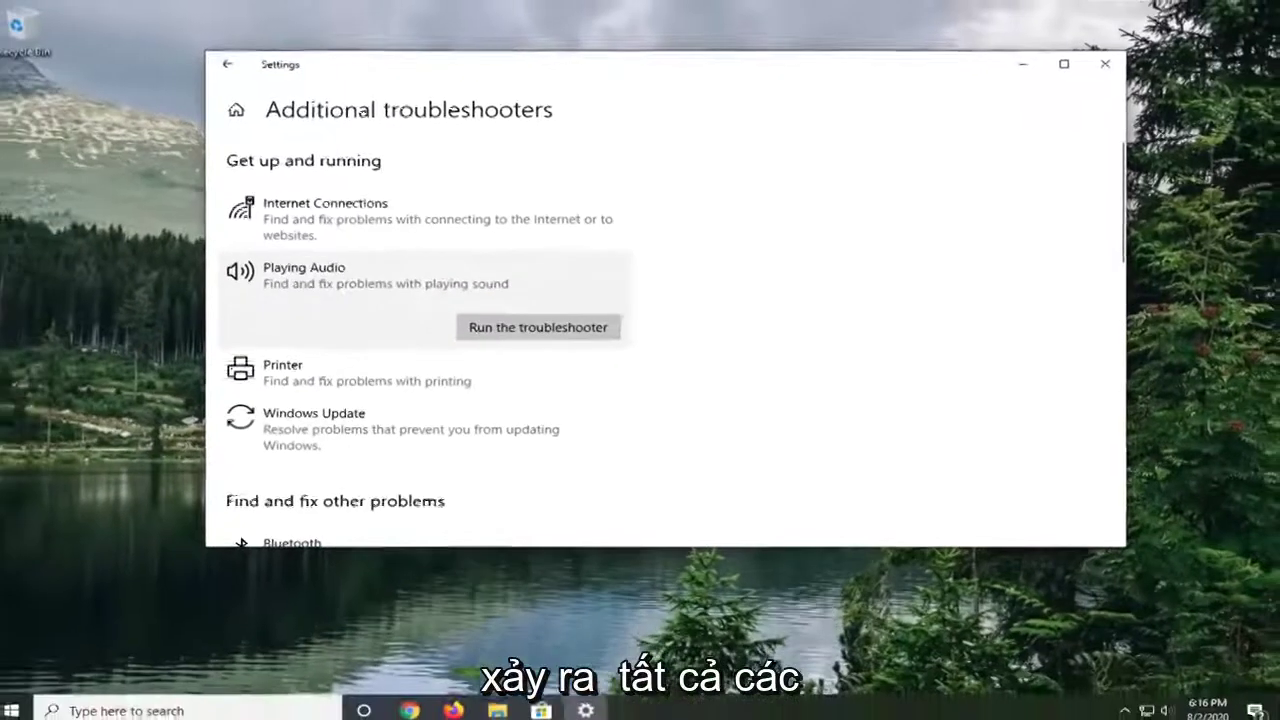
{"action": "left_click", "coordinate": [1105, 64]}
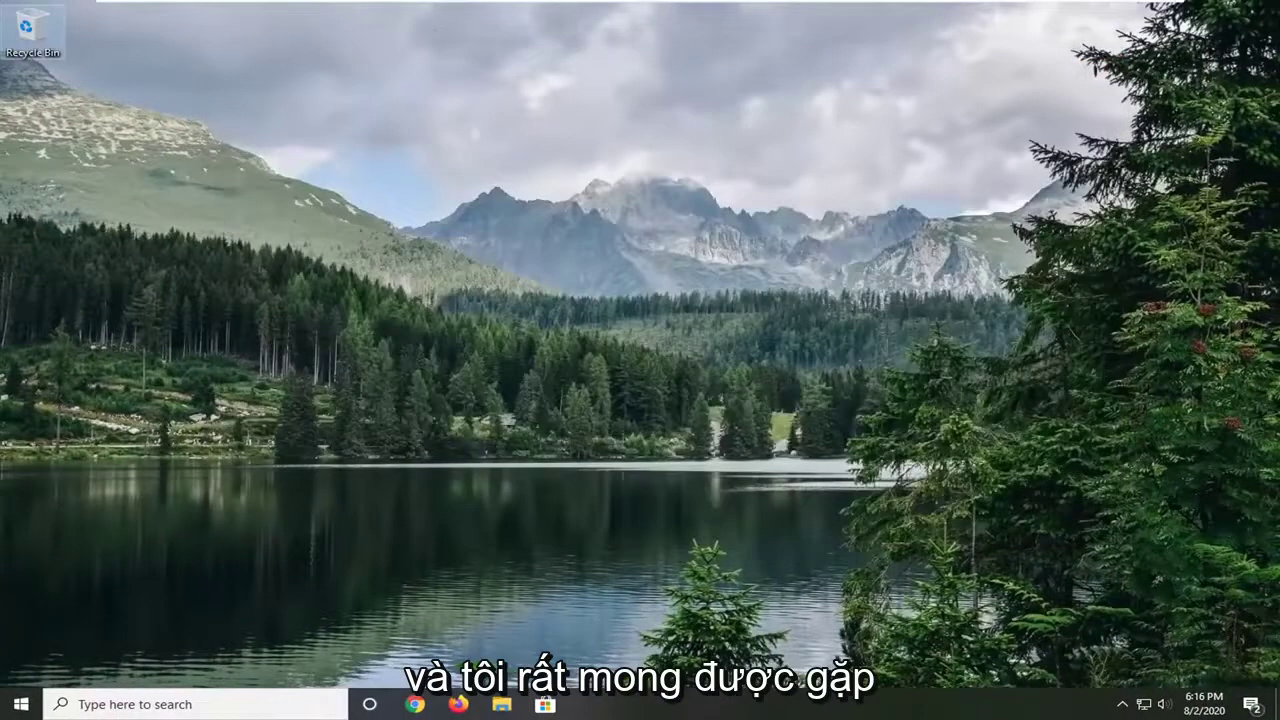